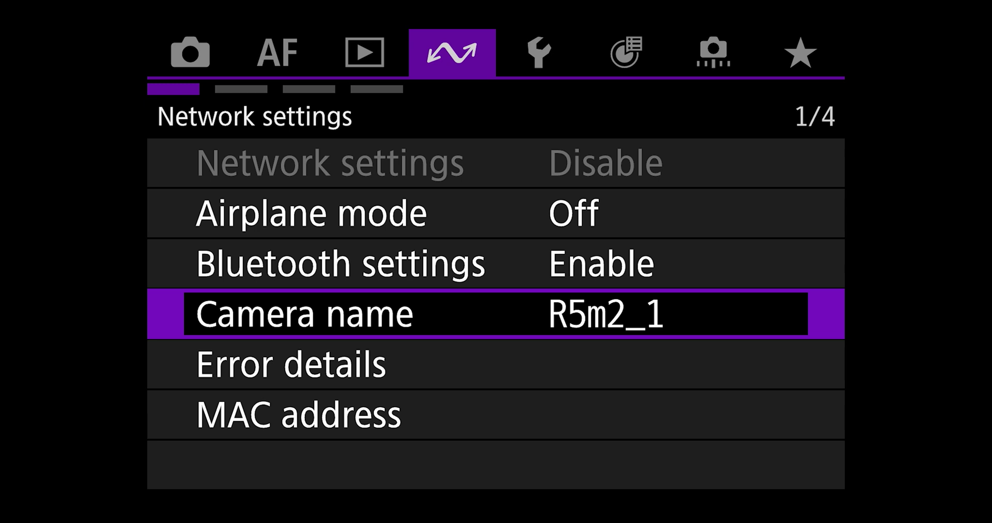
Step: Open the camera's Network settings for configuring the network functions
key("Up")
key("Up")
key("Up")
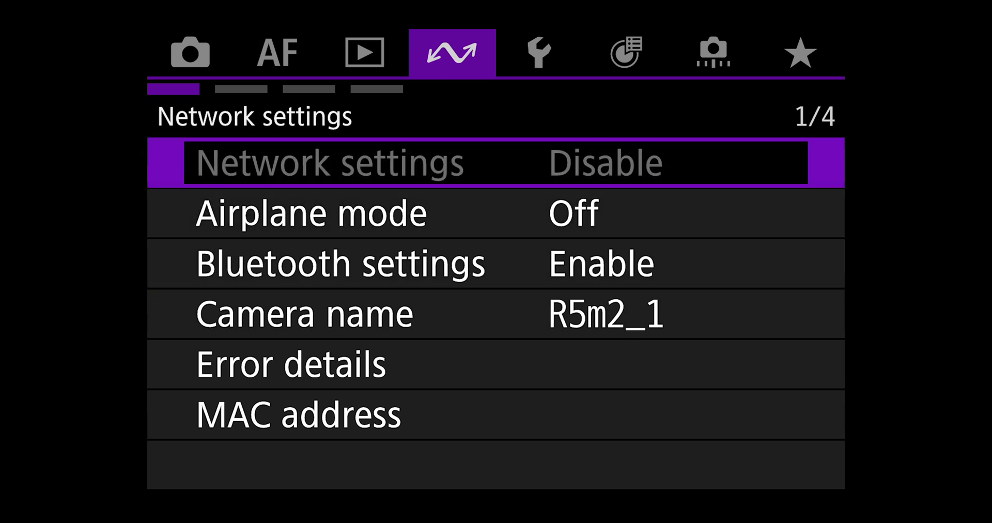
key("Return")
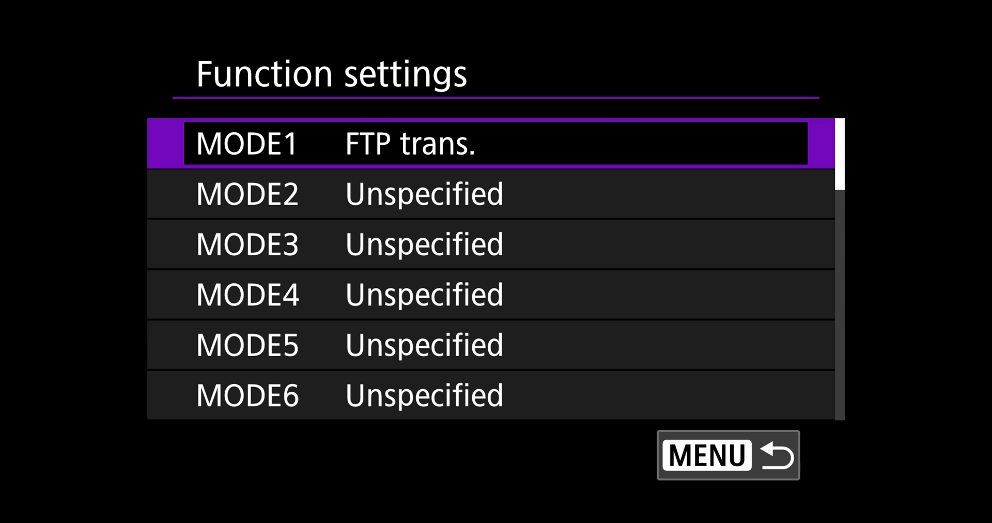
Step: Leave the Function settings list and open Connection settings
key("Escape")
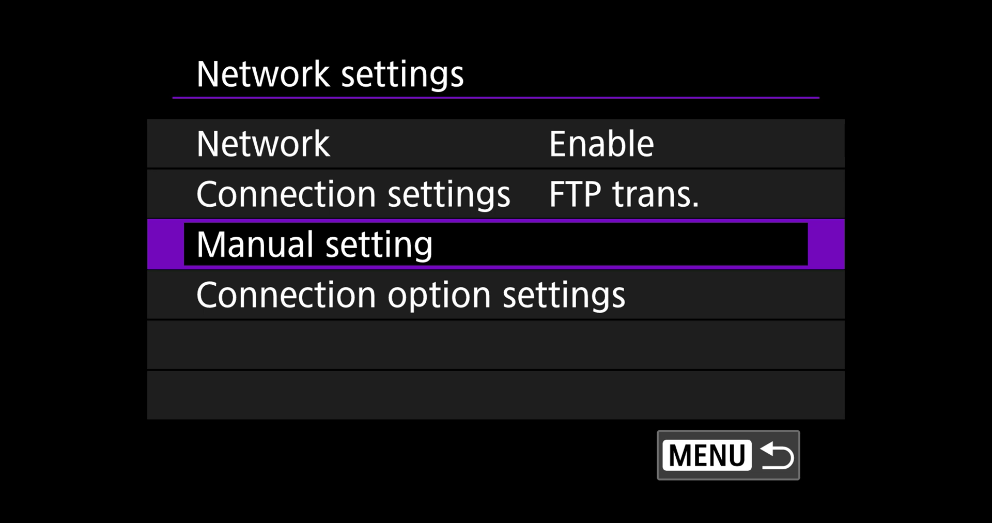
key("Up")
key("Return")
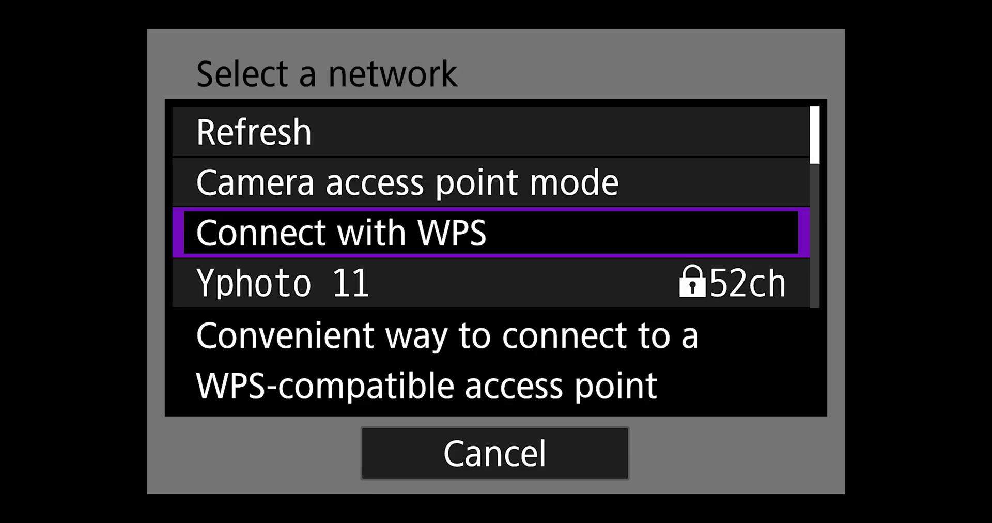
Step: Connect to the Yphoto 11 24 network with its Wi-Fi password, using the automatic IPv4 address setting
key("Down")
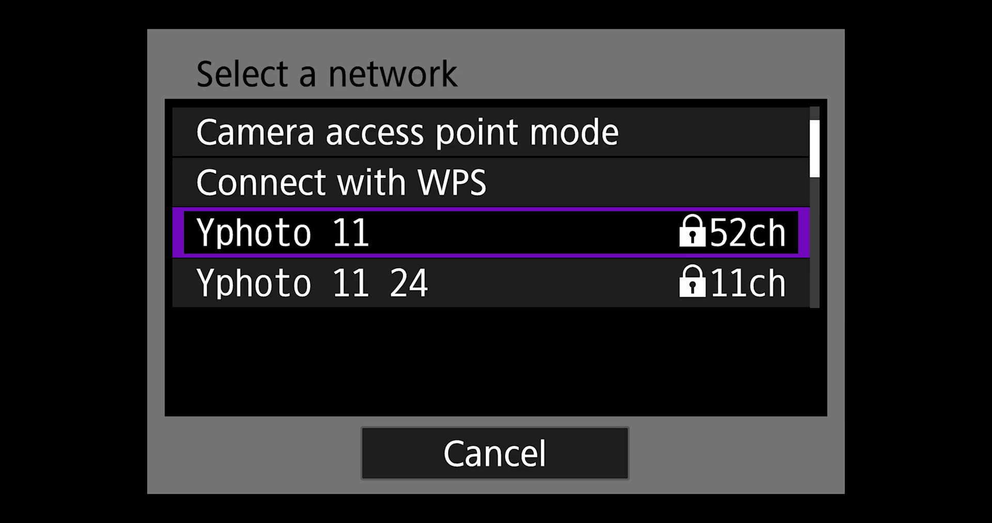
key("Down")
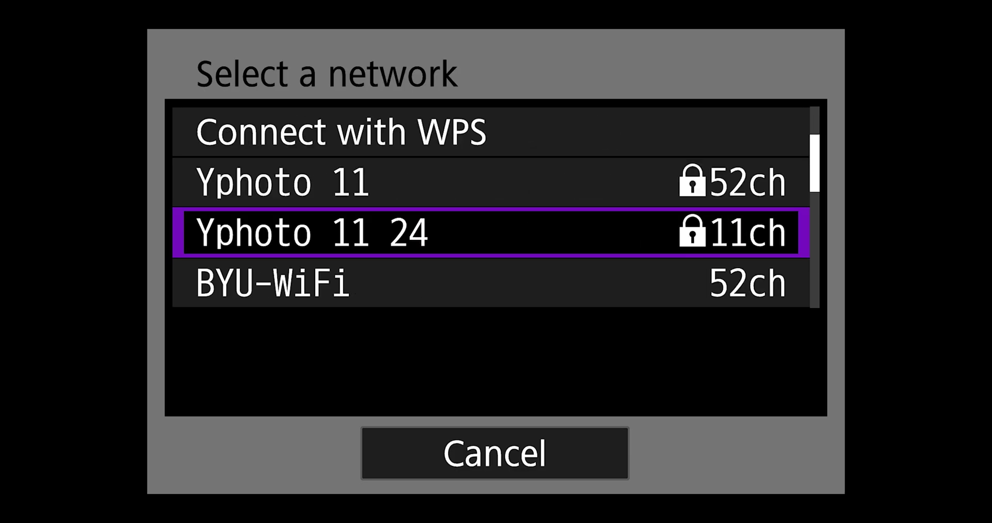
key("Return")
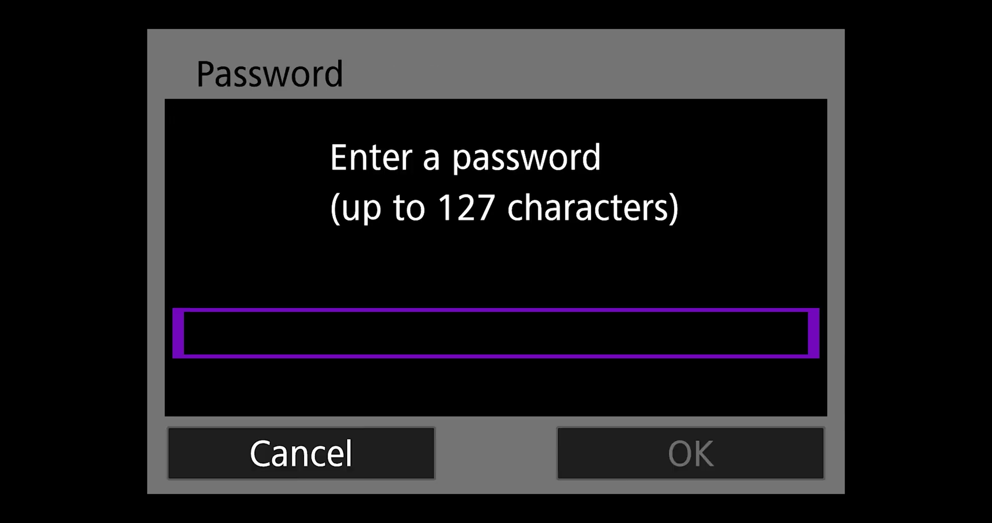
key("Return")
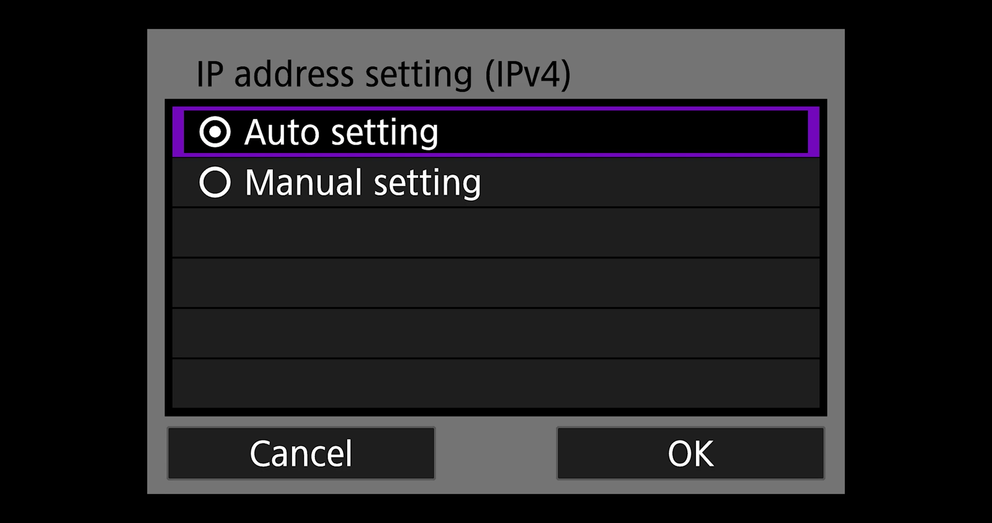
key("Down")
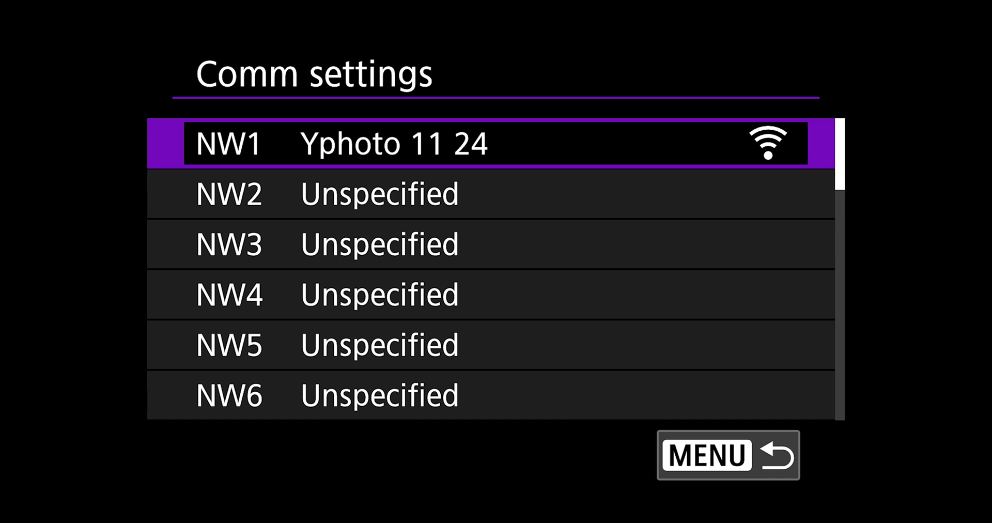
Step: Configure MODE1 in Function settings with FTP trans. as the communication function and FTP as the FTP mode
key("Escape")
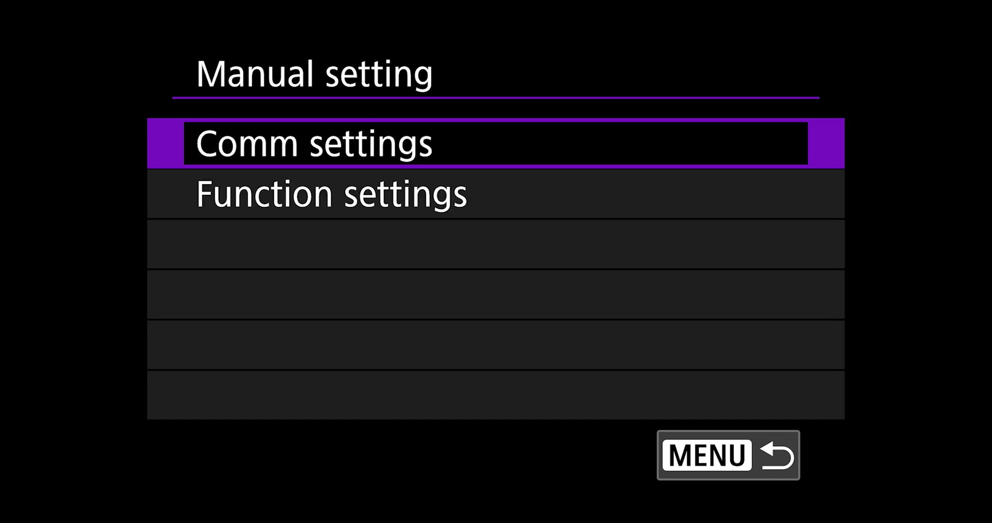
key("Down")
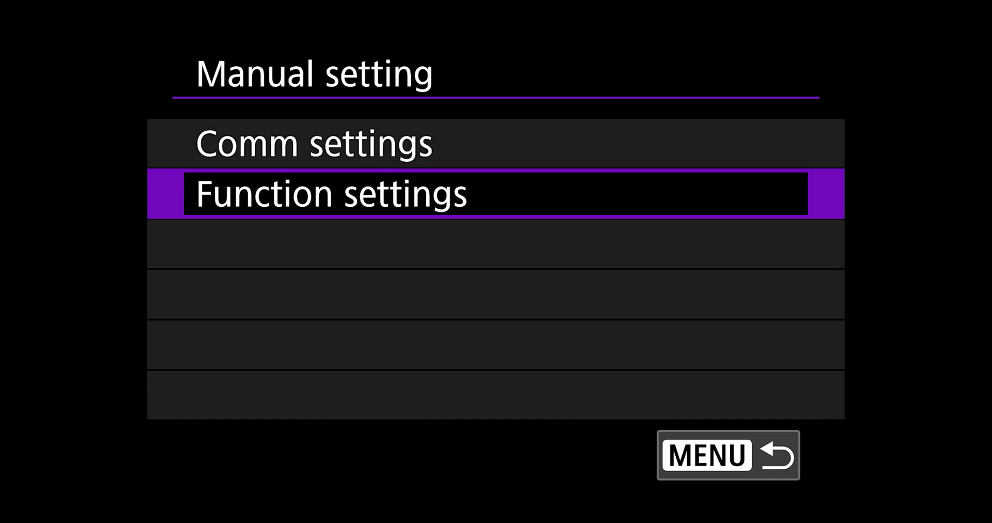
key("Return")
key("Return")
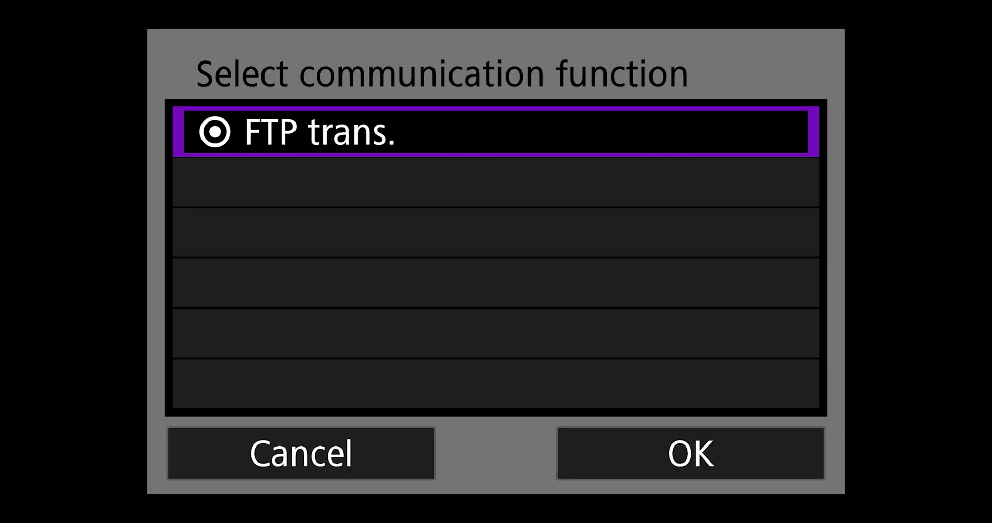
left_click(690, 452)
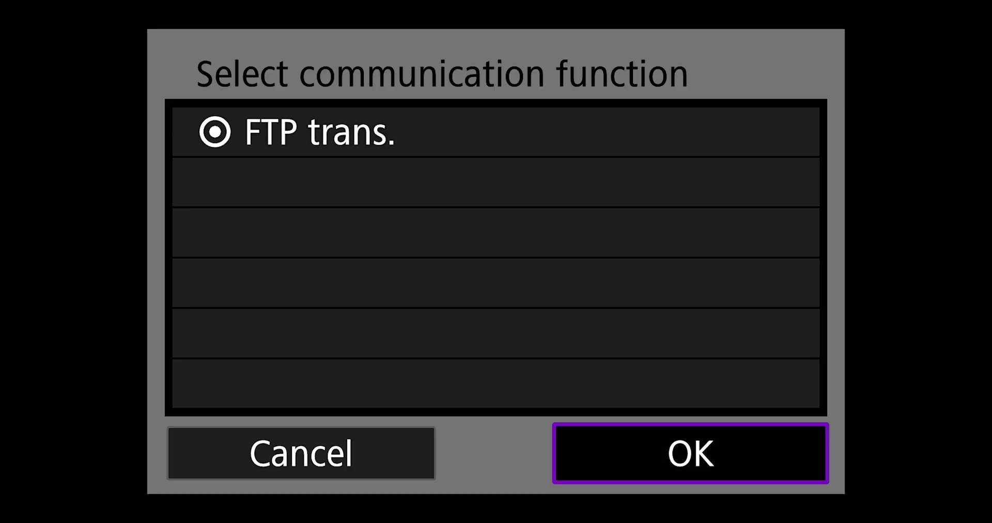
key("Return")
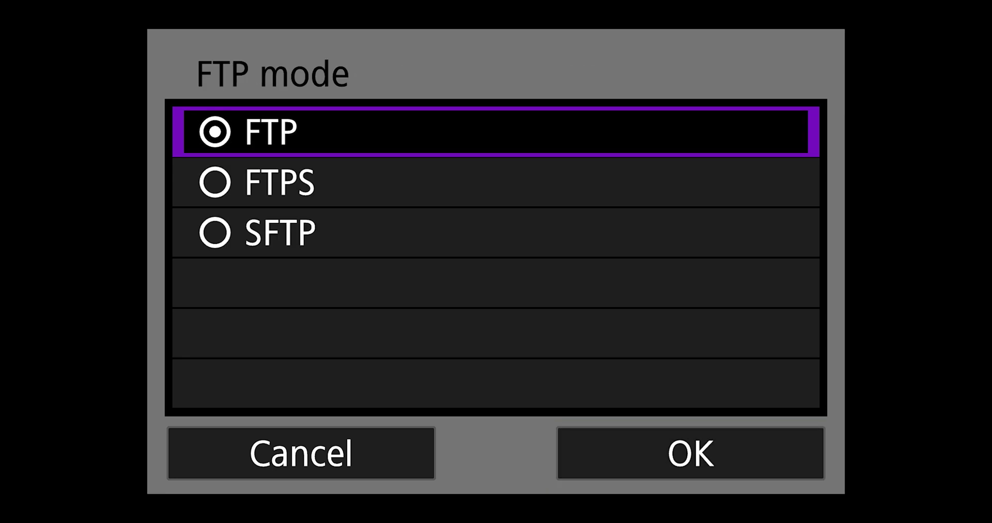
left_click(690, 453)
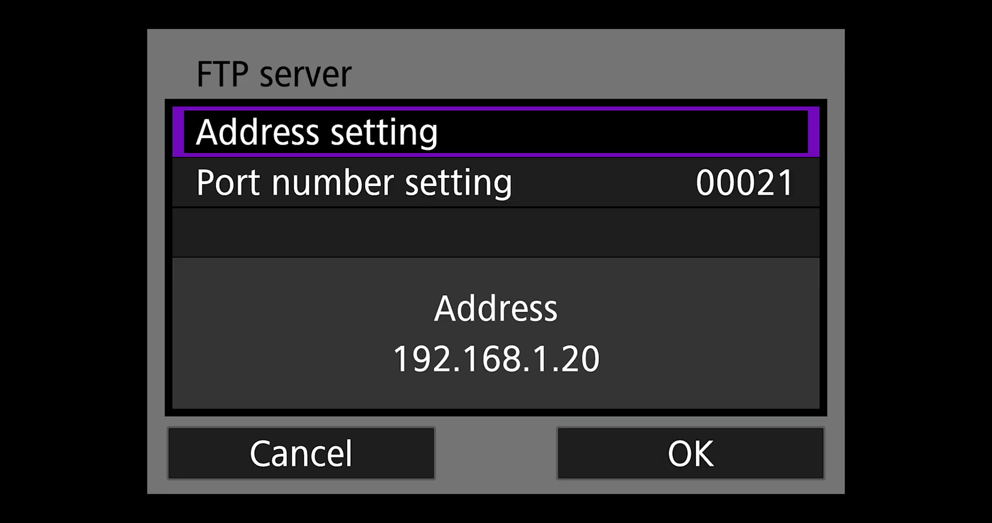
Step: Replace the FTP server address with ftp.photoshelter.com
key("Return")
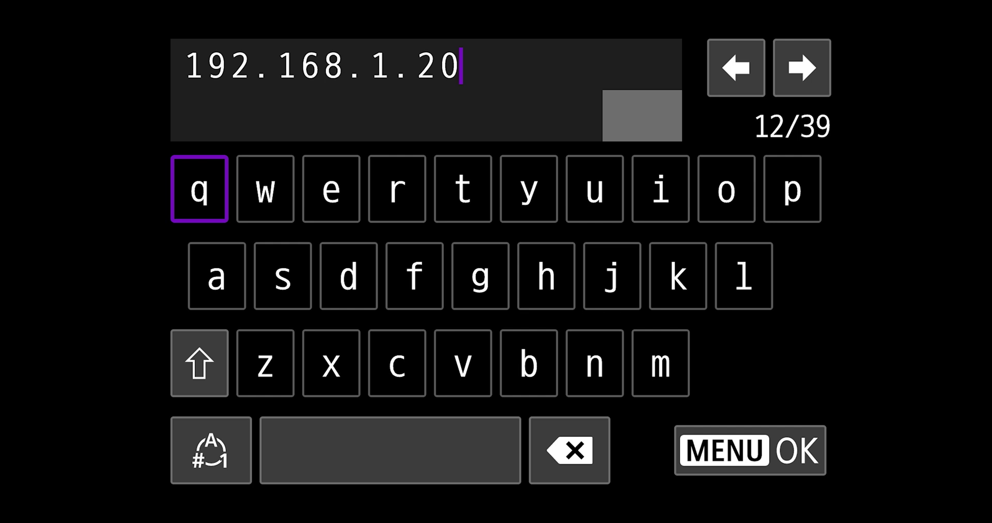
key("Right")
key("Right")
key("Right")
key("Right")
key("Right")
key("Right")
key("Right")
key("Right")
key("Right")
key("Right")
key("Right")
key("Right")
key("Right")
key("Right")
key("Right")
key("Right")
key("Right")
key("Right")
key("Right")
key("Right")
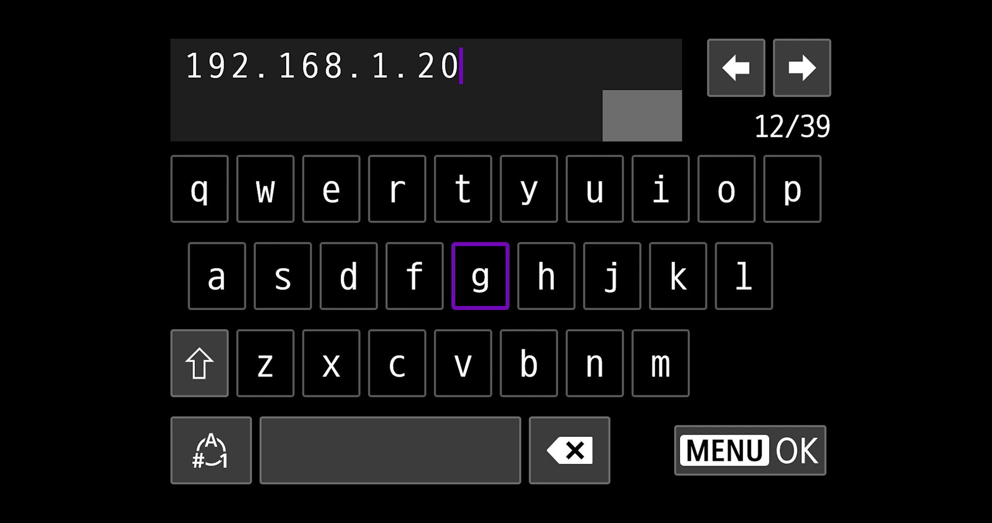
key("Down")
key("Right")
key("Return")
key("Return")
key("Return")
key("Return")
key("Return")
key("Return")
key("Return")
key("Return")
key("Return")
key("Return")
key("Return")
key("Return")
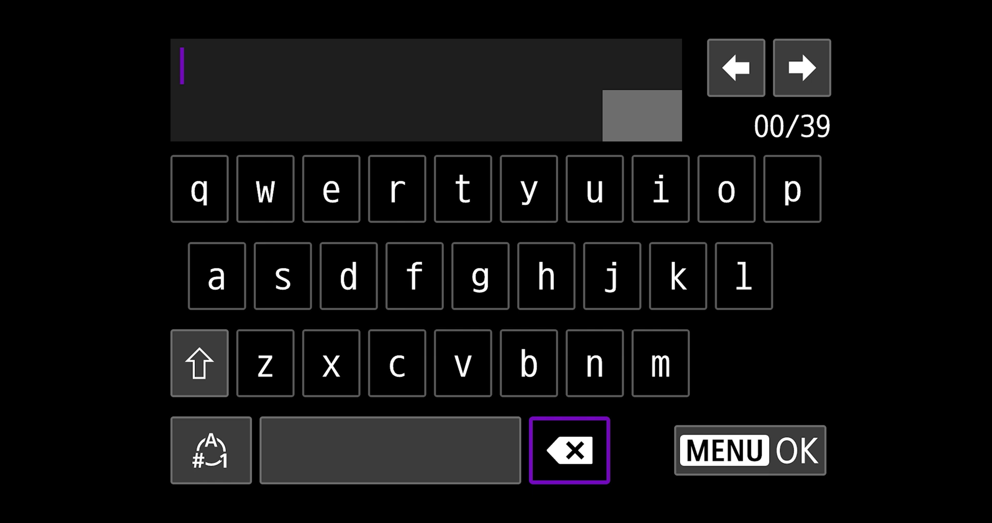
key("Up")
key("Right")
key("Right")
key("Right")
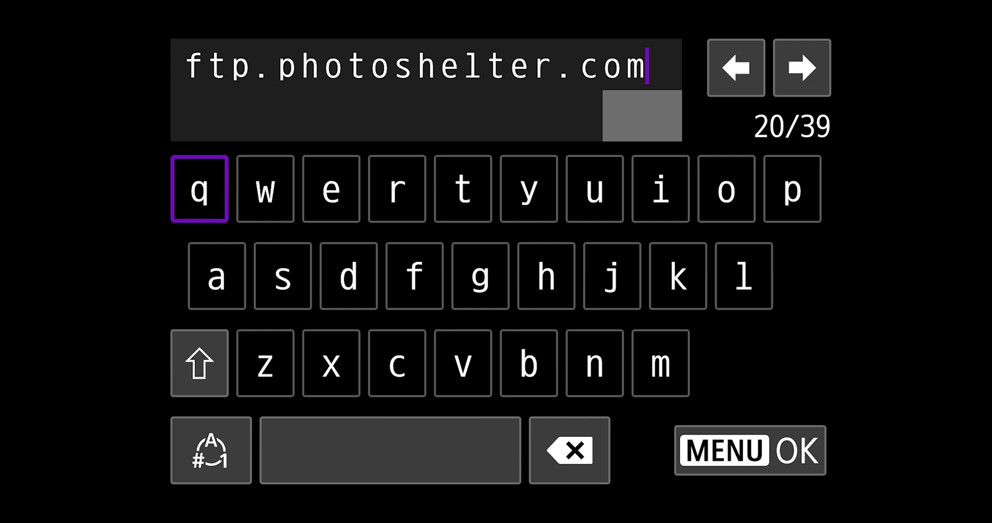
key("Escape")
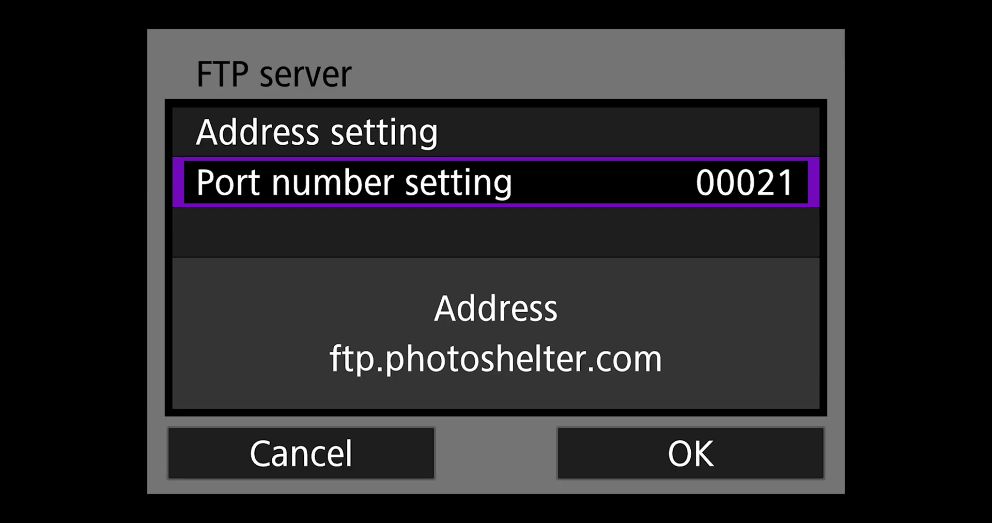
Step: Accept the FTP server with port number 00021 and keep passive mode set to Enable
key("Down")
key("Right")
key("Return")
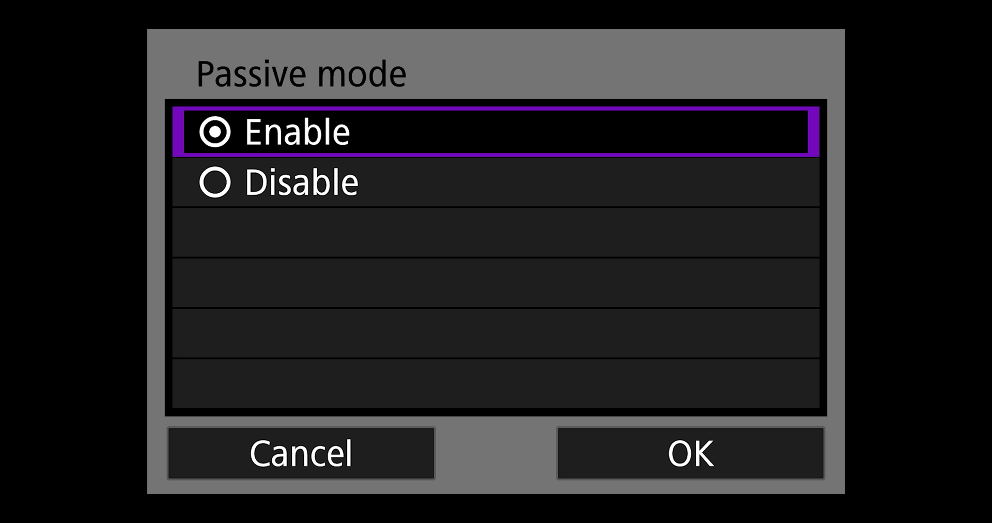
key("Down")
key("Down")
key("Left")
key("Right")
key("Return")
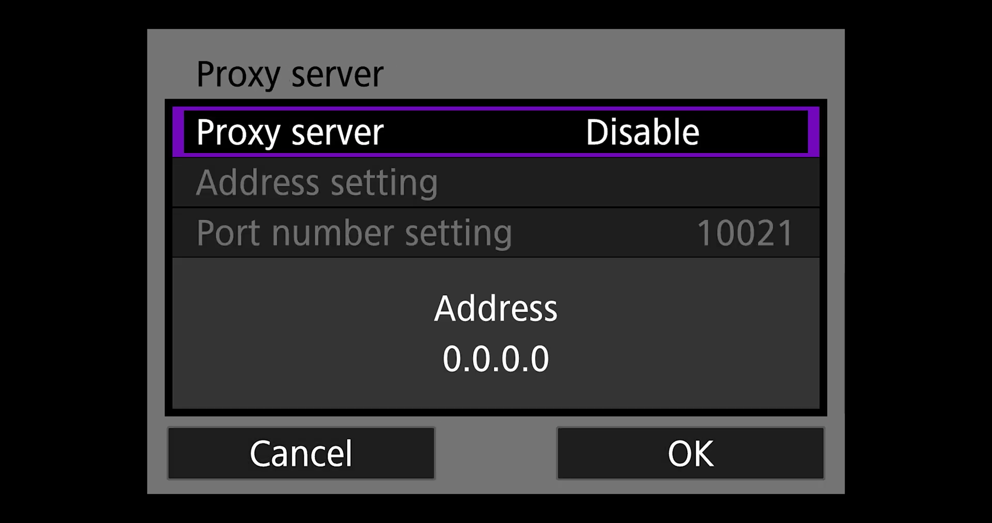
Step: Keep the proxy server set to Disable and continue to the login method
key("Down")
key("Left")
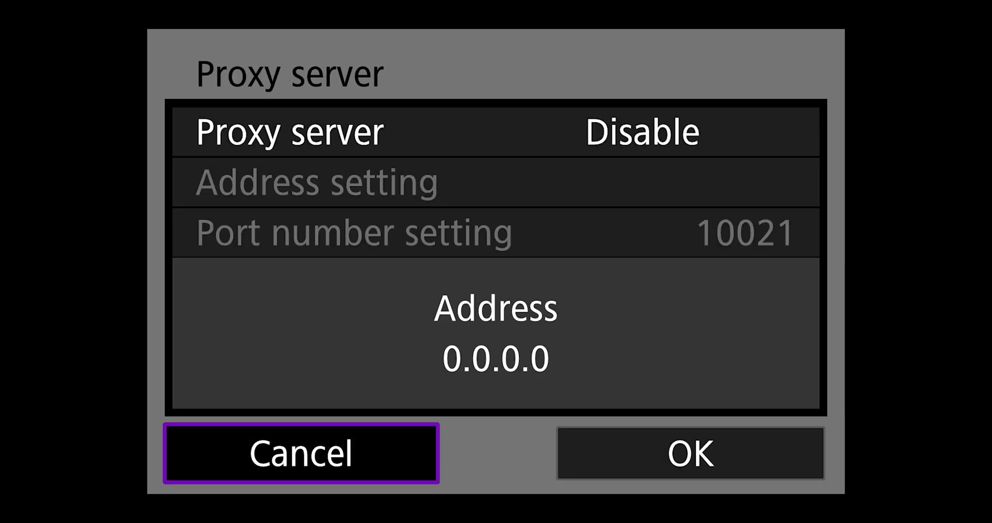
key("Up")
key("Down")
key("Return")
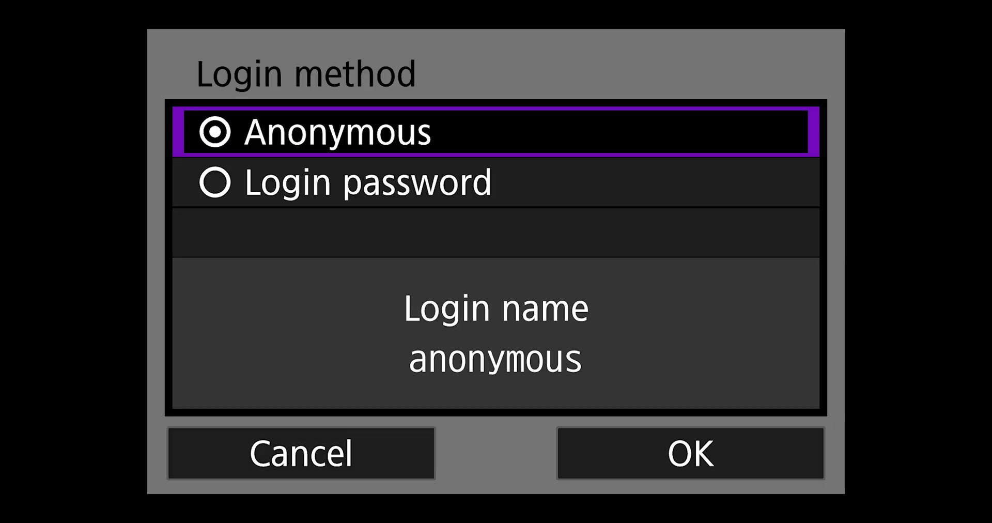
Step: Set the login method to Login password and enter the FTP login name and server password
key("Down")
key("Return")
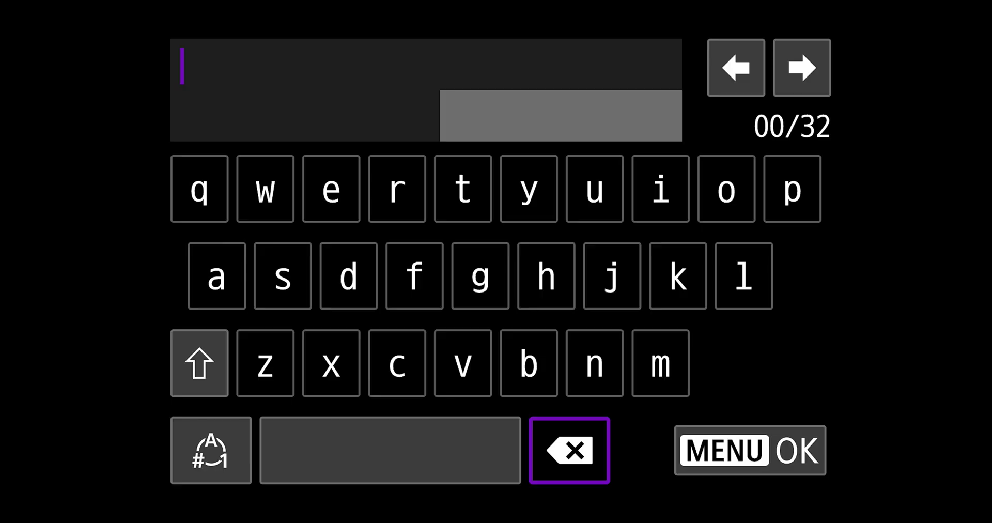
key("ctrl+v")
key("Up")
key("Right")
key("Right")
key("Right")
key("Down")
key("Right")
key("Escape")
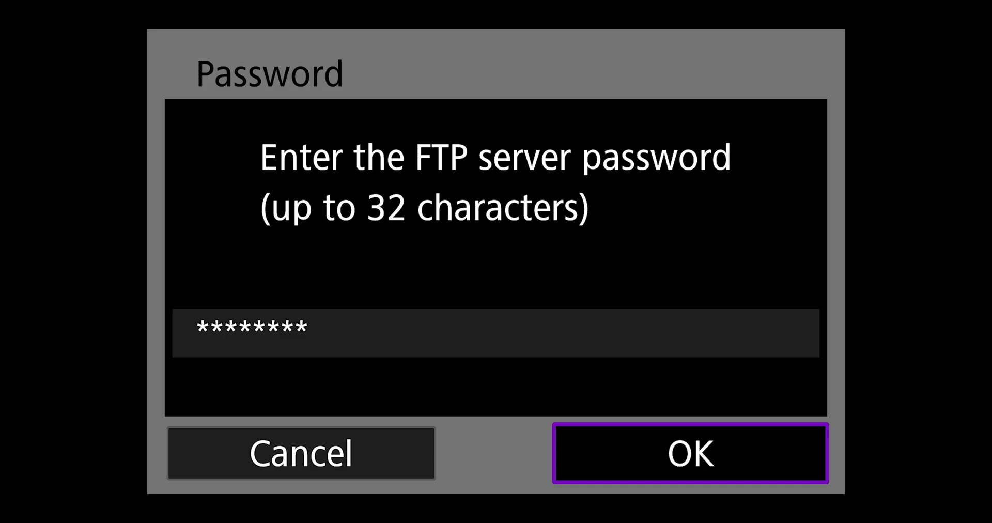
key("Return")
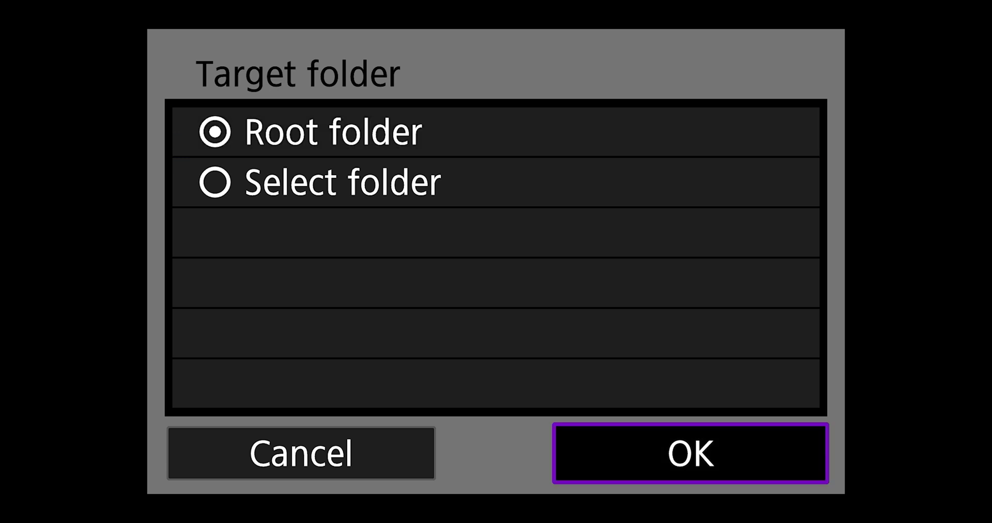
Step: Accept Root folder as the target folder, save the MODE1 settings and return to Network settings
key("Return")
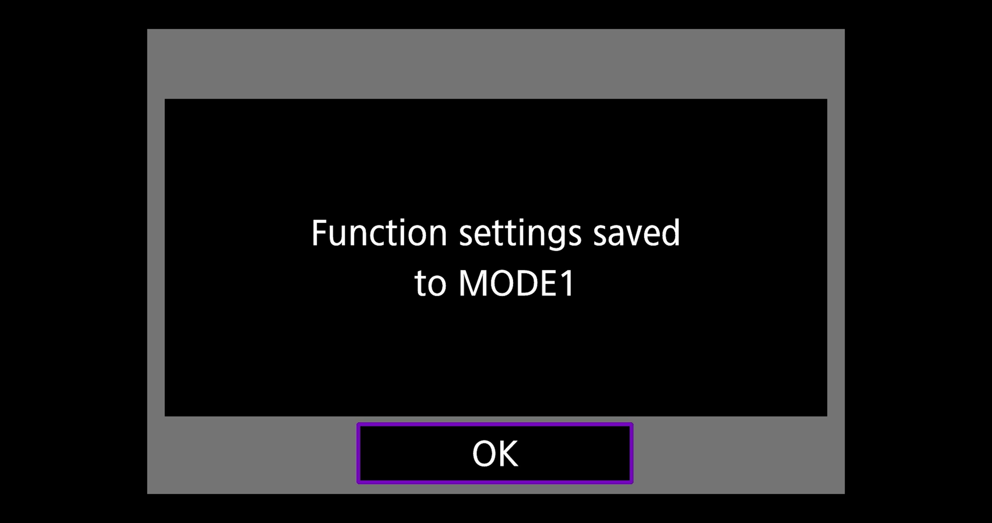
key("Return")
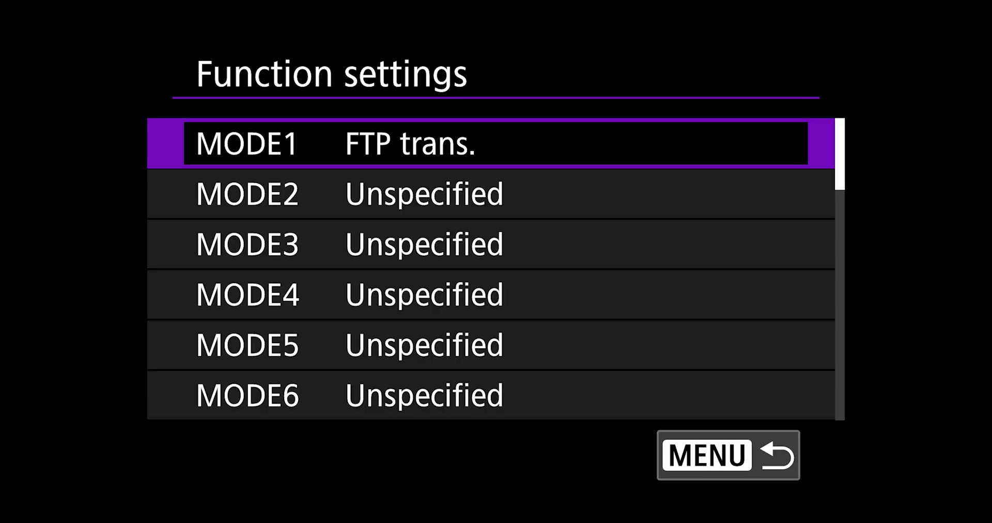
key("Escape")
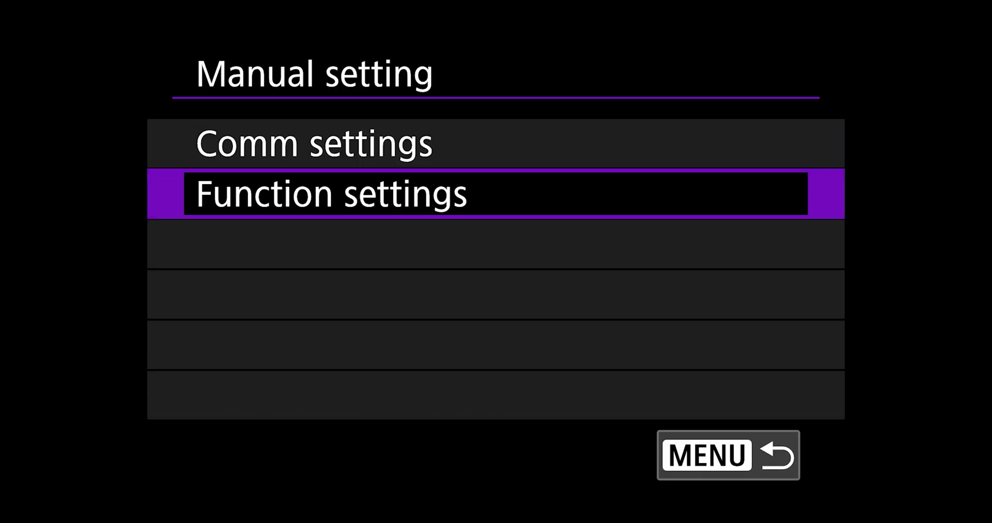
key("Escape")
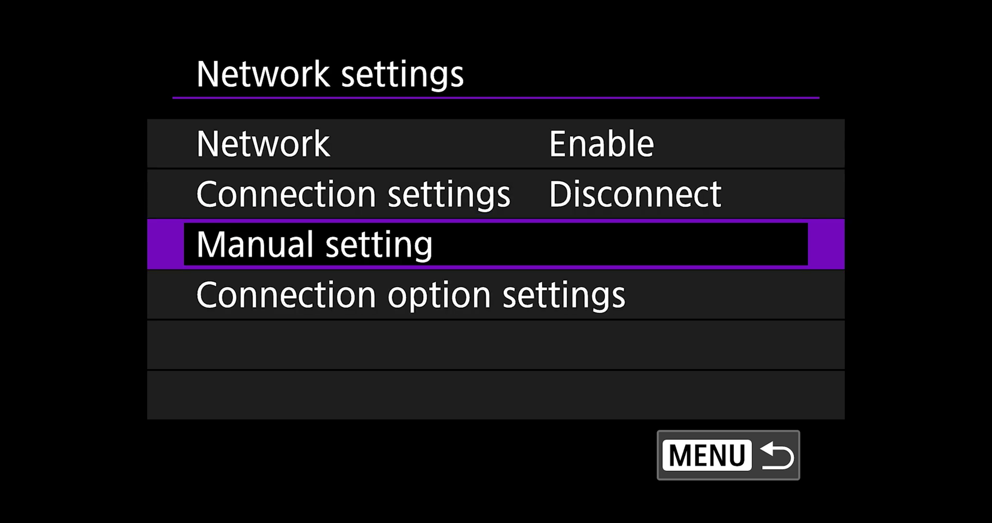
Step: Create connection set SET1 from the list and open its settings name for entry
key("Up")
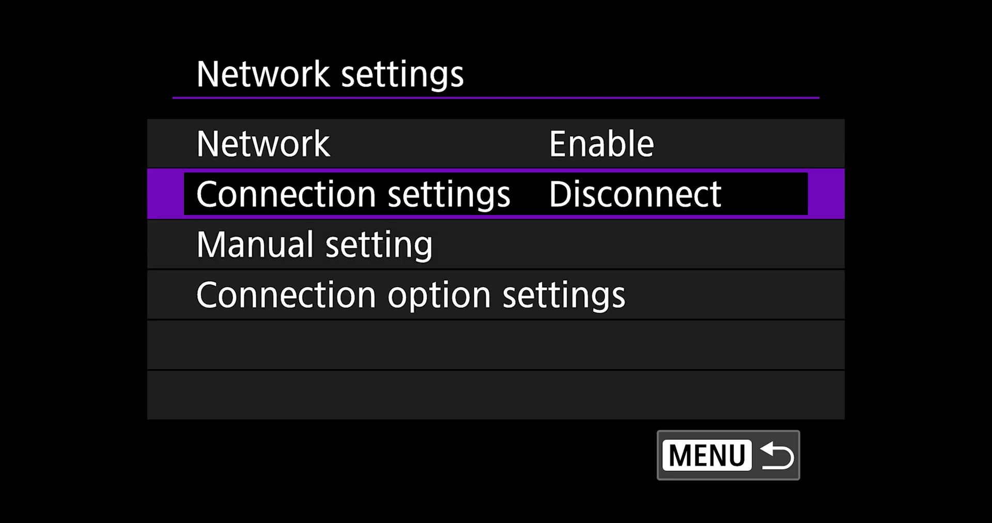
key("Return")
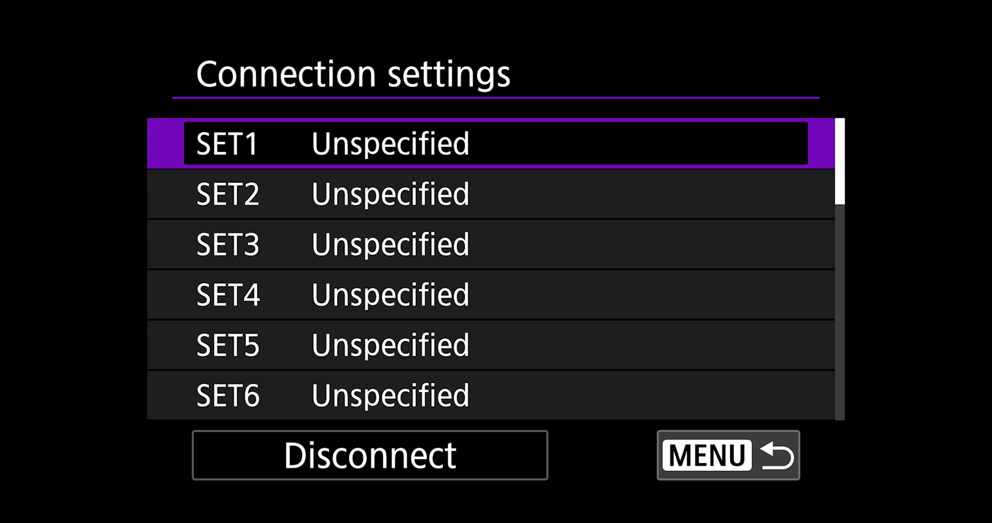
key("Return")
key("Down")
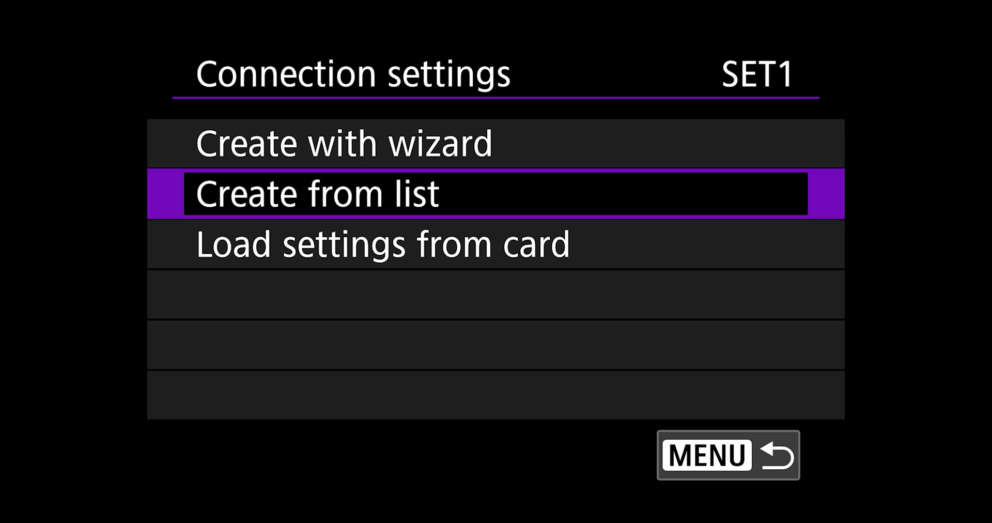
key("Return")
key("Return")
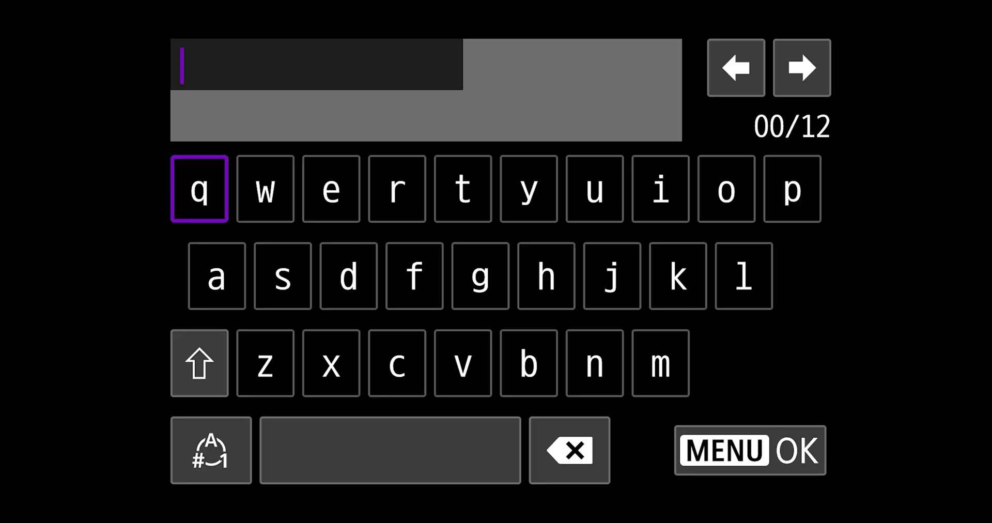
Step: Enter ftb as the settings name for SET1 and save the text
key("Right")
key("Right")
key("Right")
key("Right")
key("Right")
key("Right")
key("Right")
key("Right")
key("Right")
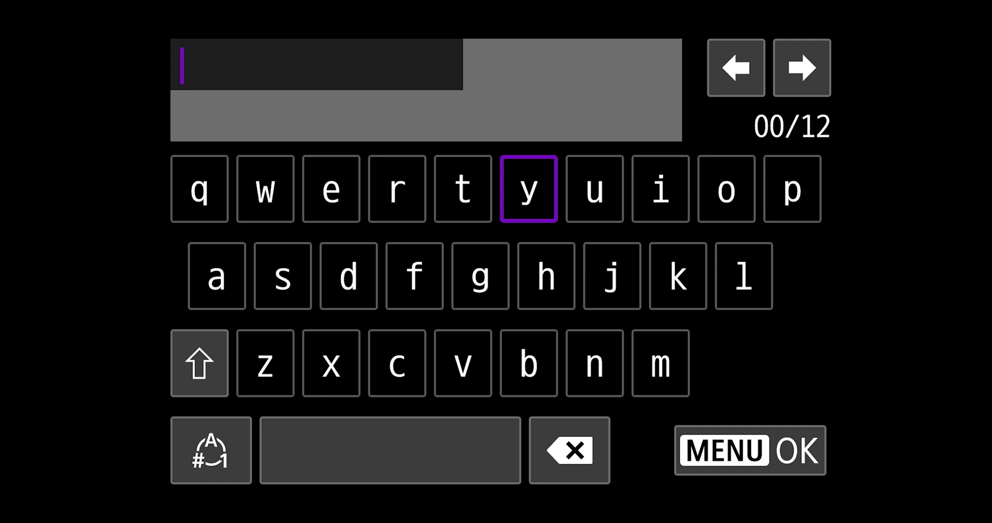
key("Right")
key("Right")
key("Right")
key("Right")
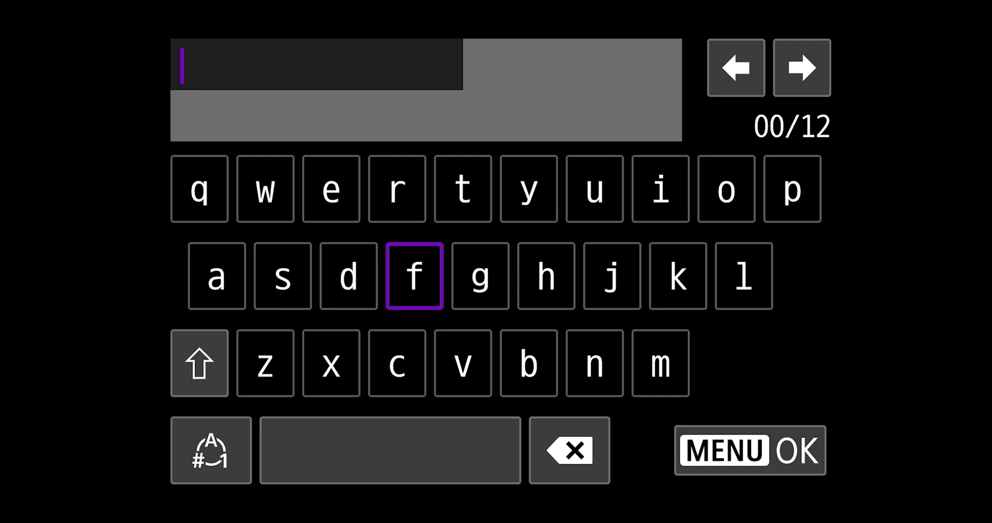
key("Return")
key("Up")
key("Return")
key("Right")
key("Right")
key("Right")
key("Right")
key("Right")
key("Right")
key("Right")
key("Right")
key("Right")
key("Right")
key("Right")
key("Right")
key("Right")
key("Right")
key("Right")
key("Right")
key("Right")
key("Right")
key("Right")
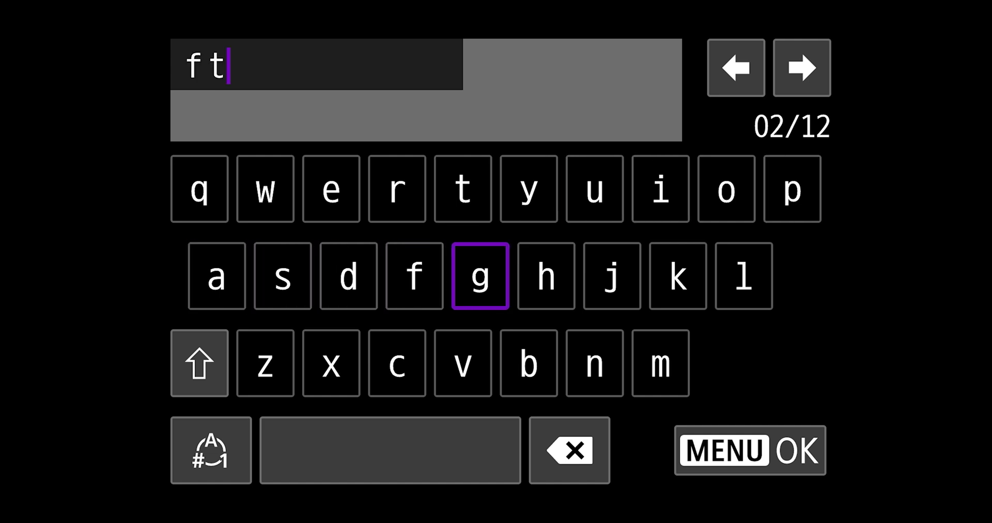
key("Right")
key("Return")
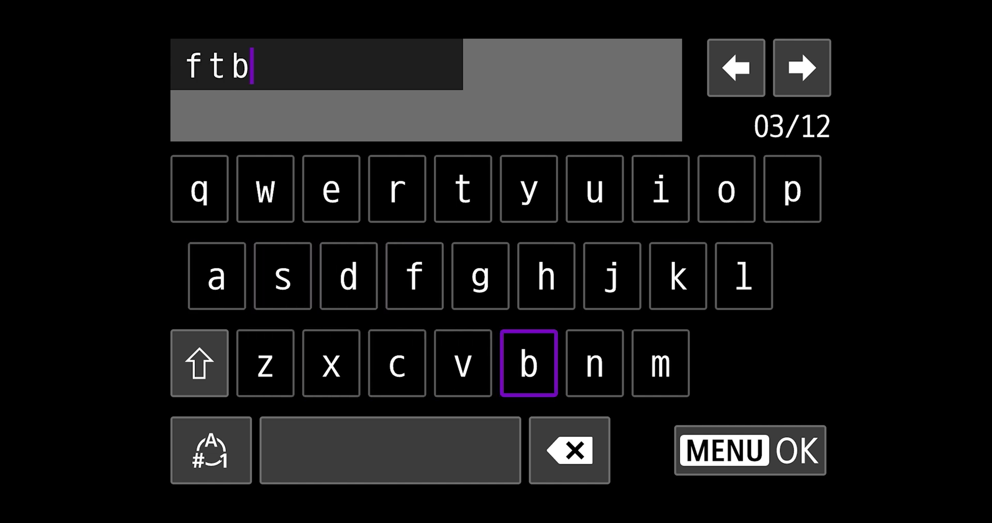
key("Right")
key("Right")
key("Right")
key("Right")
key("Right")
key("Right")
key("Return")
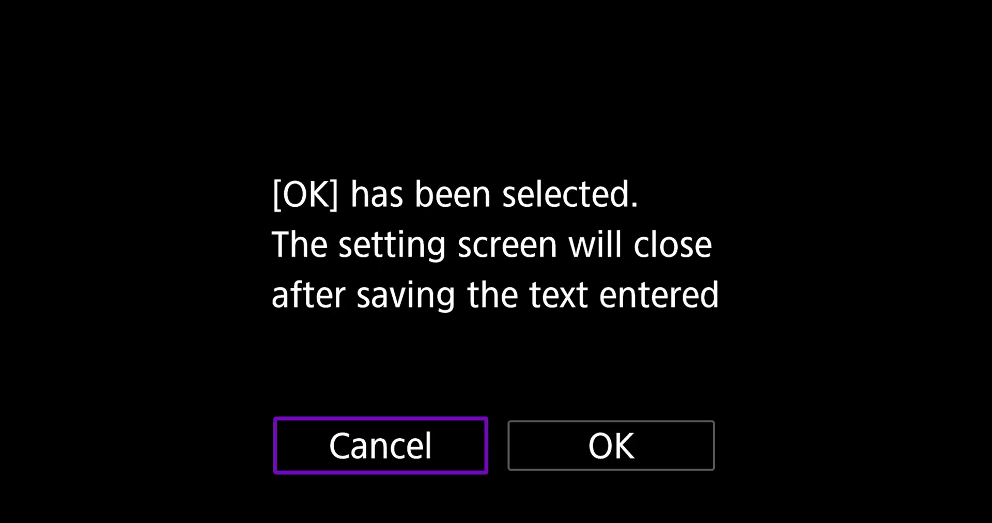
key("Right")
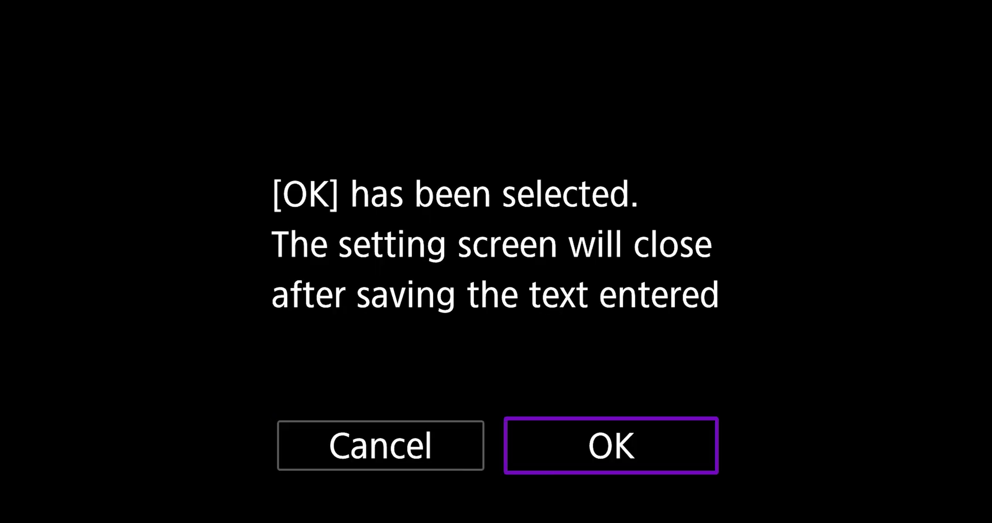
key("Return")
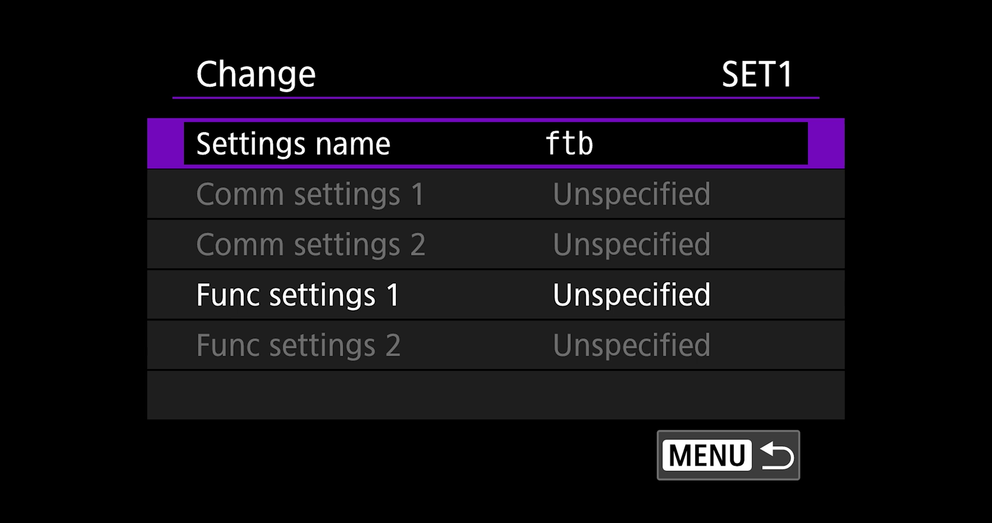
Step: Assign MODE1 FTP trans. as Func settings 1 of SET1
key("Down")
key("Return")
key("Return")
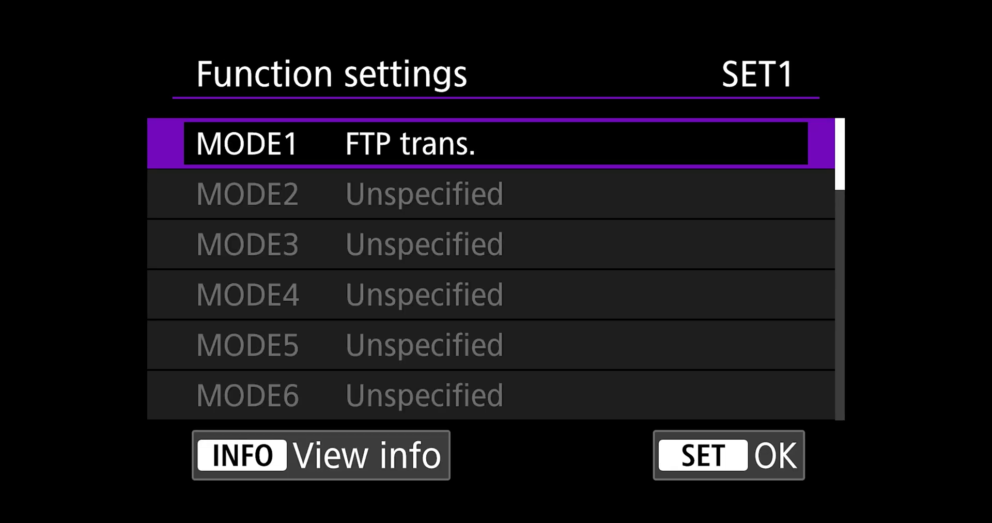
key("Return")
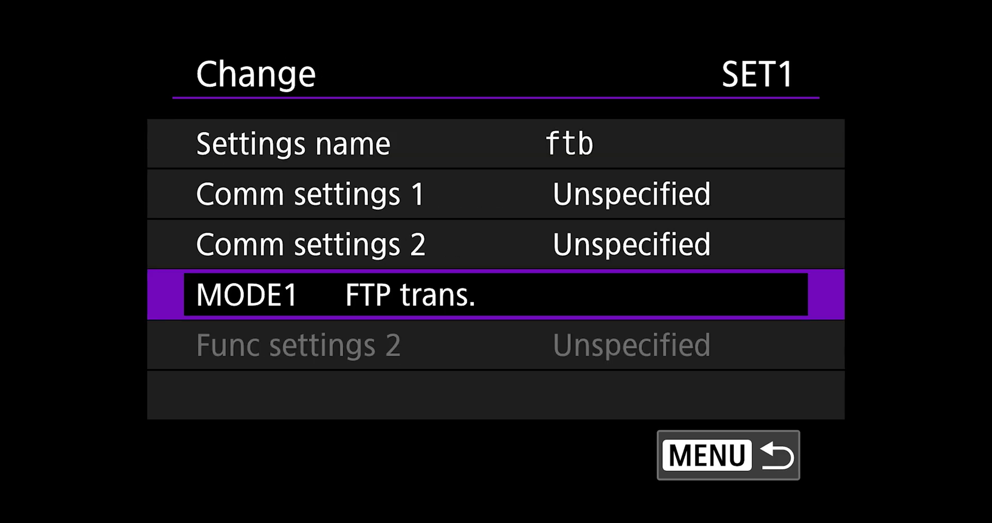
Step: Assign NW1 Yphoto 11 24 as Comm settings 1 of SET1 and return to the set's connection settings
key("Up")
key("Up")
key("Return")
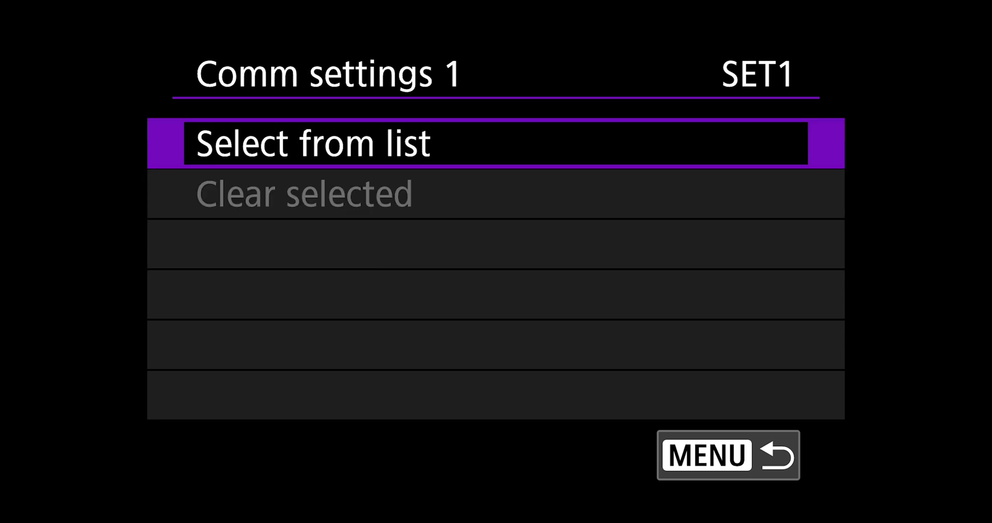
key("Return")
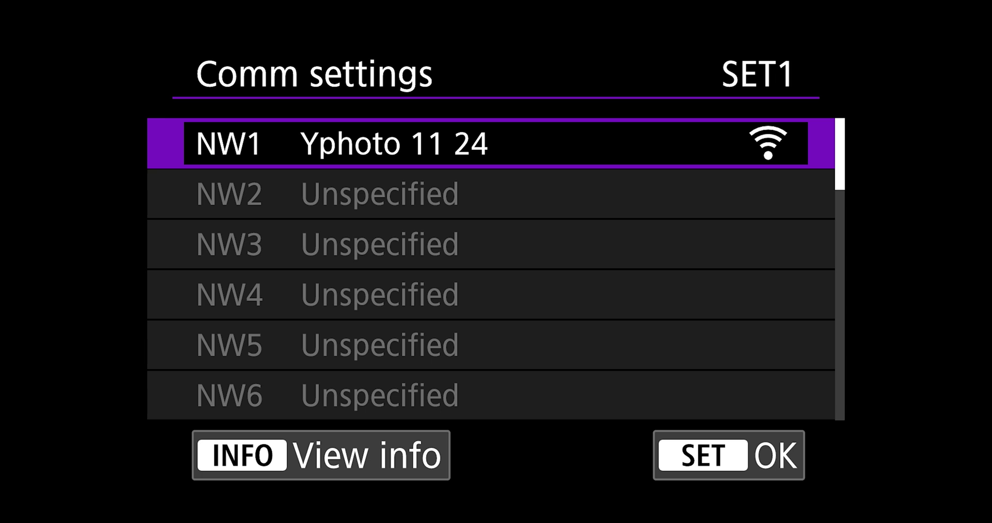
key("Return")
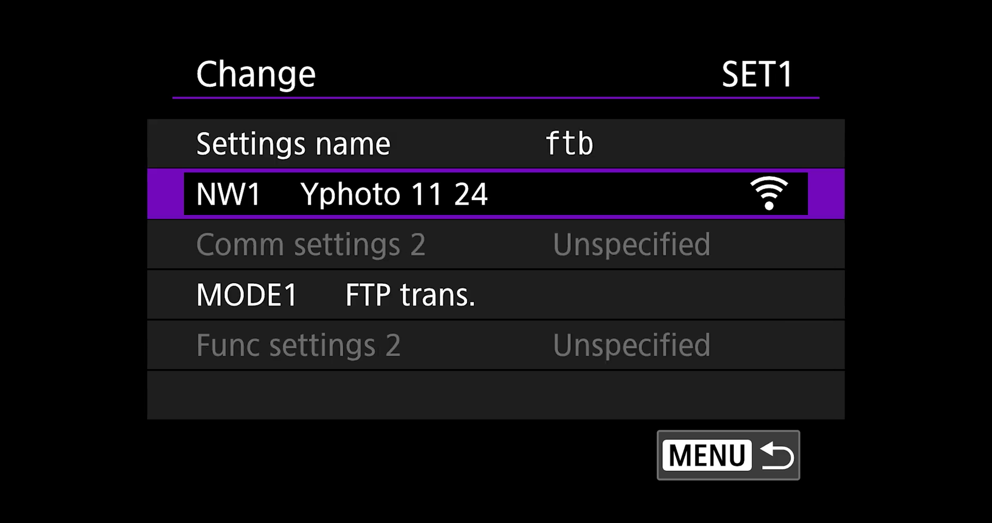
key("Escape")
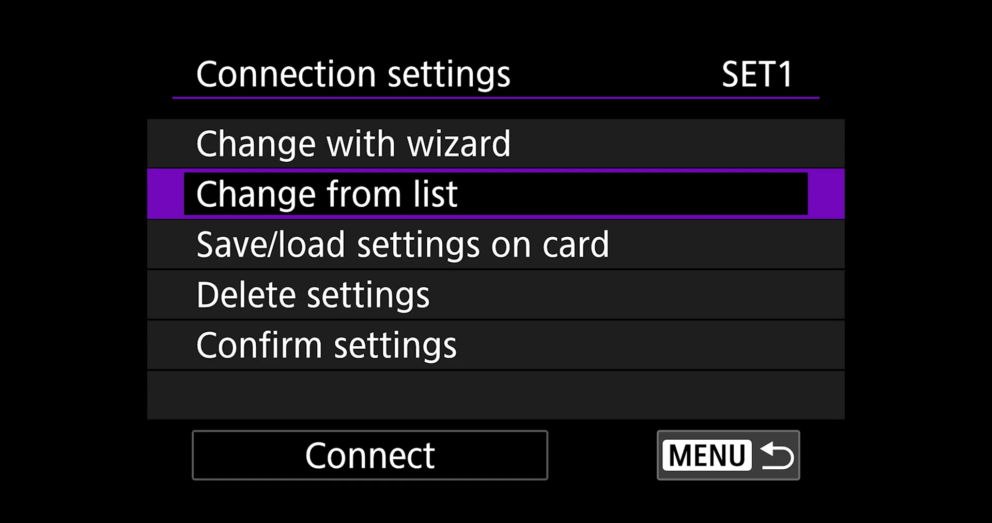
Step: Connect the camera using SET1 and accept the connection request
key("Down")
key("Down")
key("Down")
key("Down")
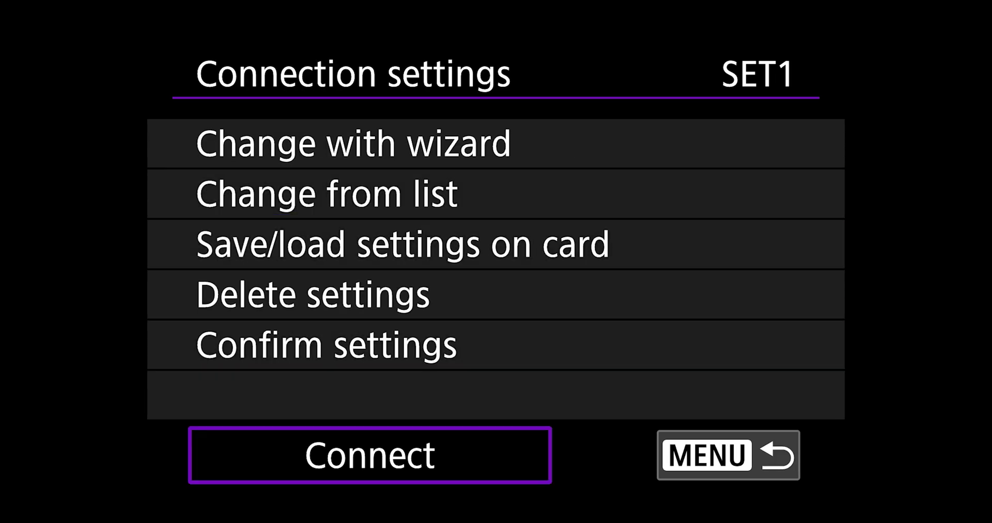
key("Return")
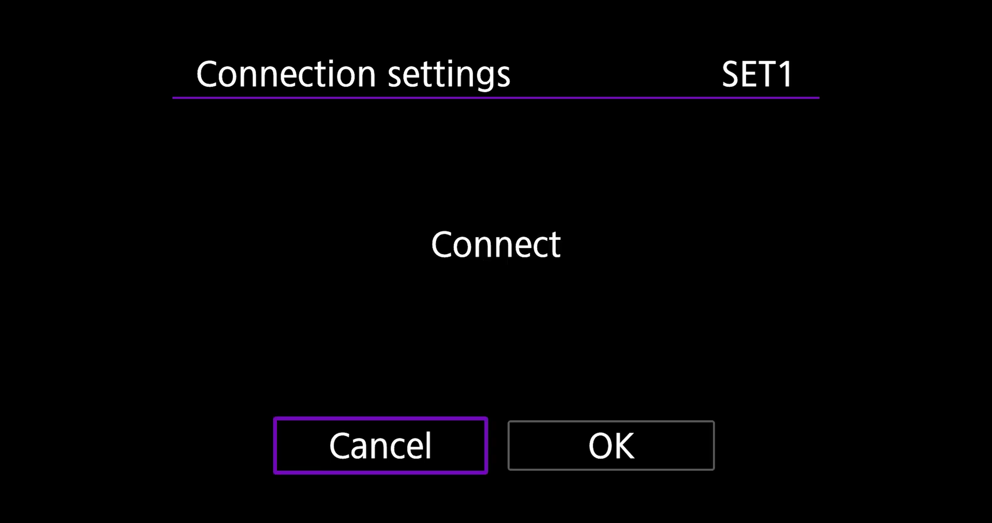
key("Right")
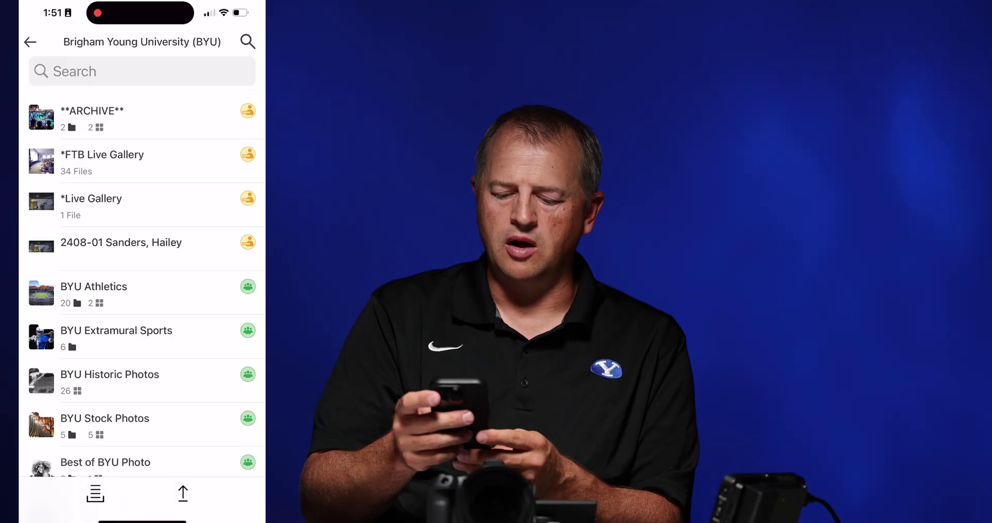
Step: Switch to the phone's photo library app, open *Live Gallery under Brigham Young University (BYU) and view its photo
left_click(91, 204)
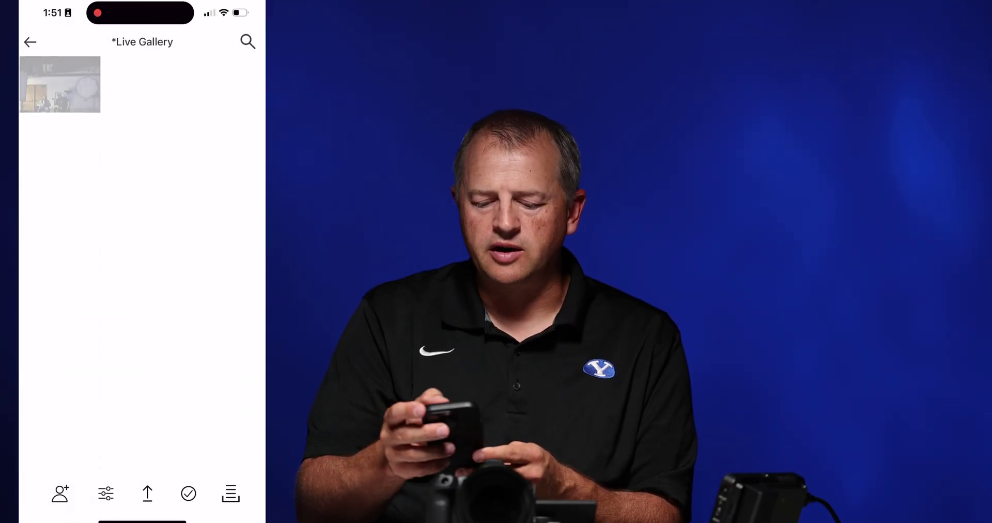
left_click(60, 84)
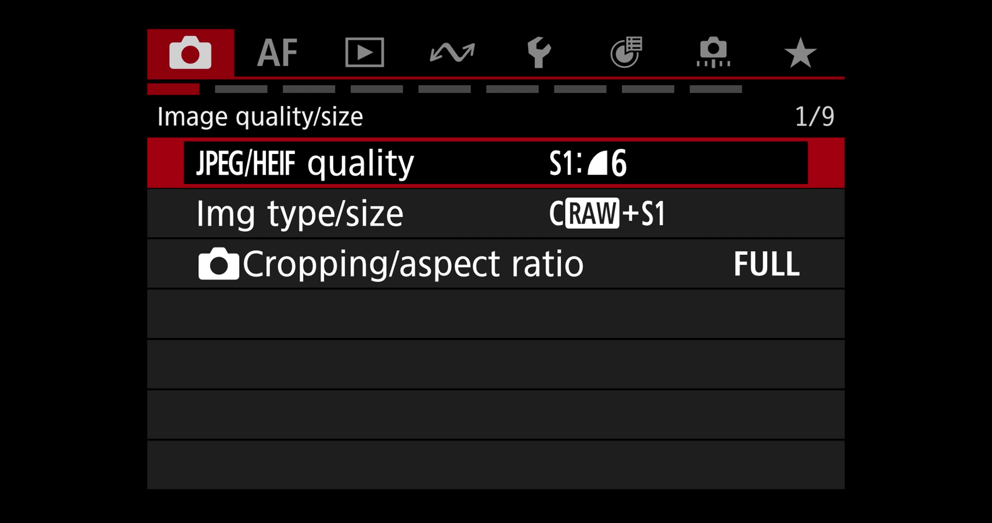
Step: Review the camera's FTP transfer settings, including which JPEG, HEIF and RAW files are chosen as images to transfer
key("Return")
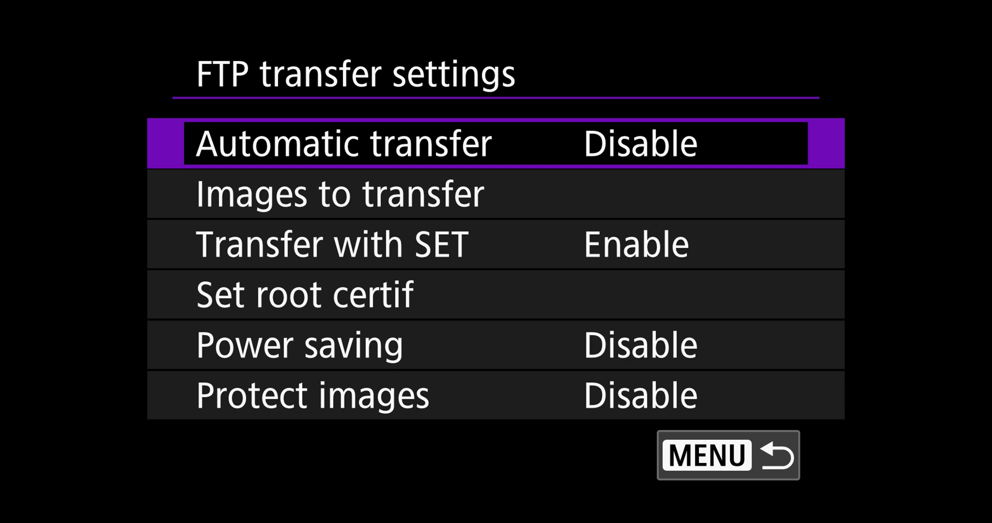
left_click(341, 194)
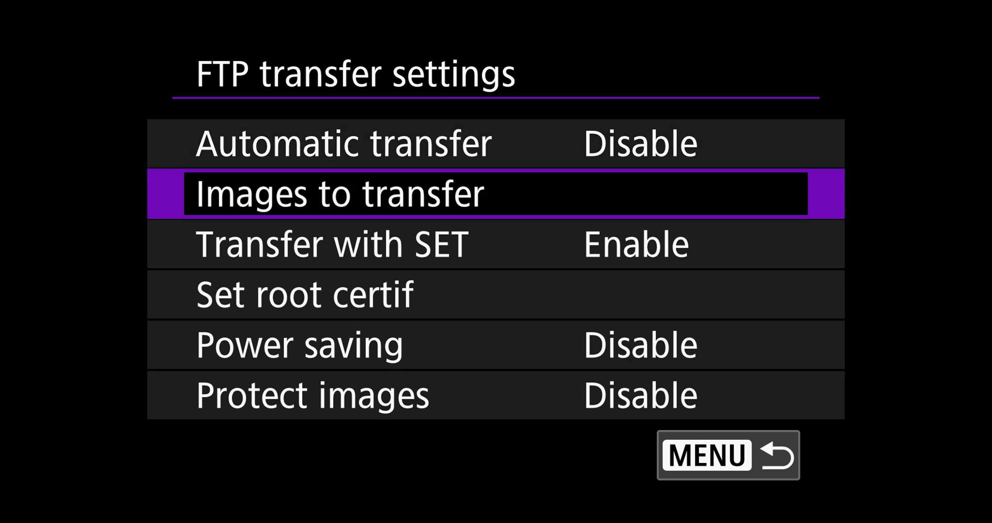
key("Return")
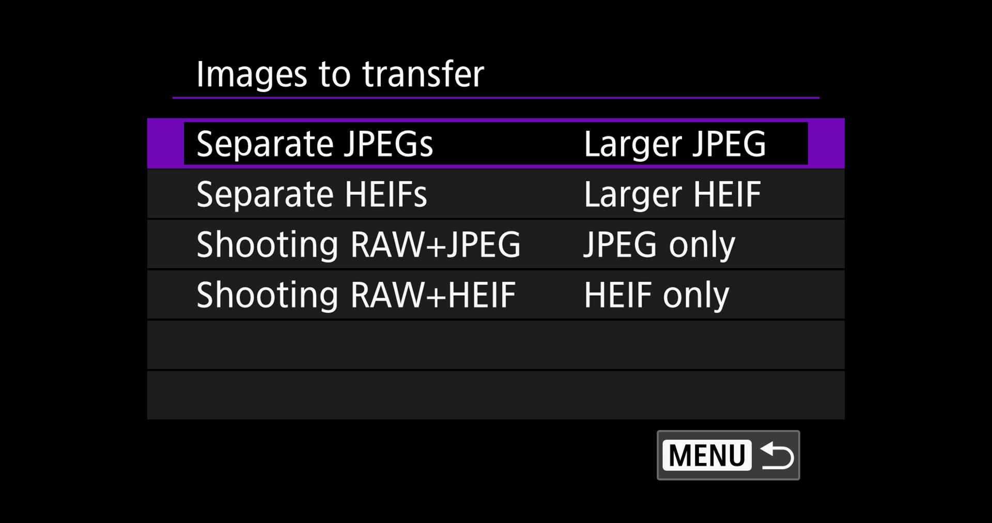
key("Escape")
key("Down")
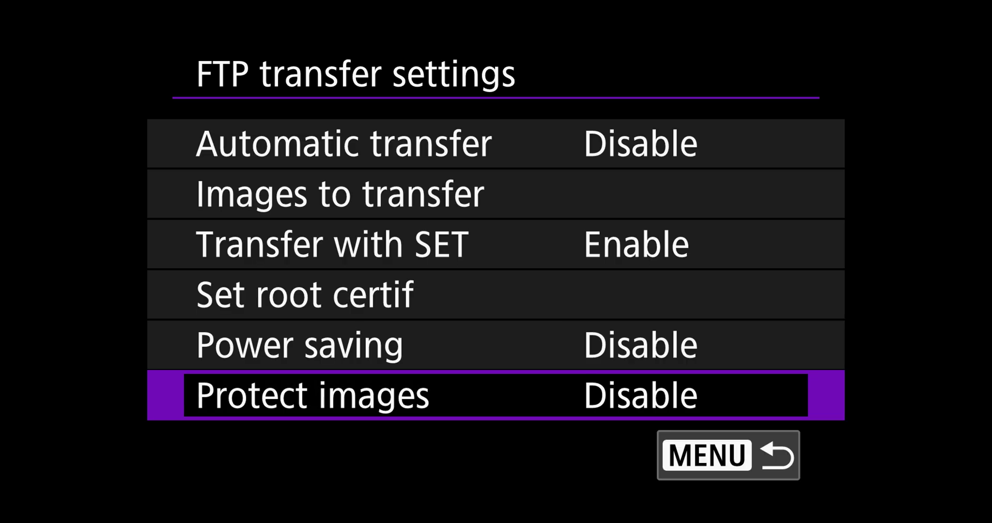
Step: Review the pages of Confirm settings, including the basic, TCP/IPv4 and wireless details of the connection
key("Escape")
key("Down")
key("Return")
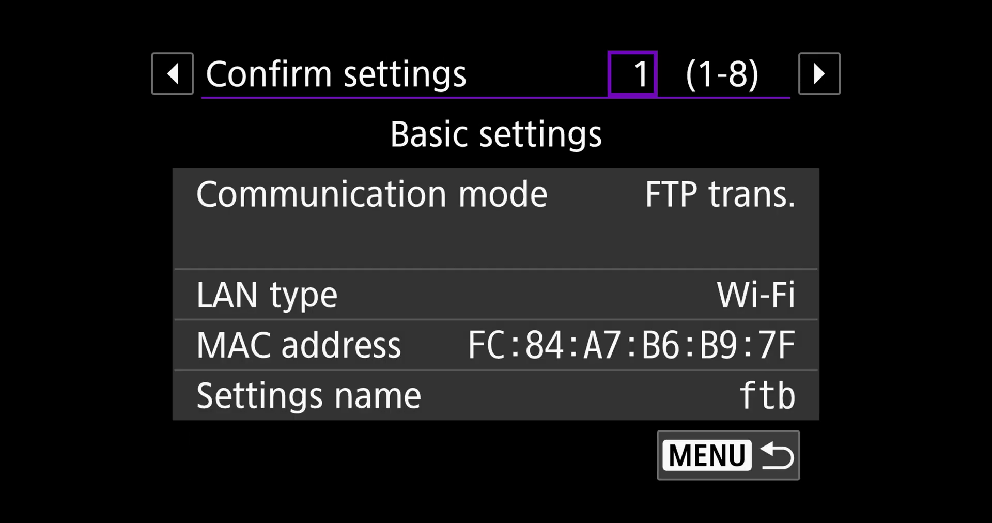
key("Right")
key("Right")
key("Right")
key("Right")
key("Right")
key("Right")
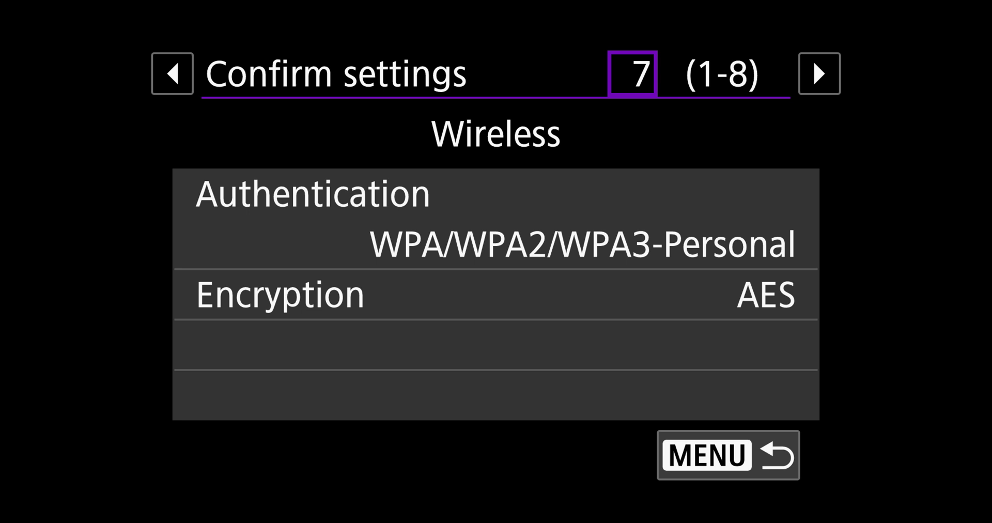
key("Left")
key("Left")
key("Left")
key("Left")
key("Left")
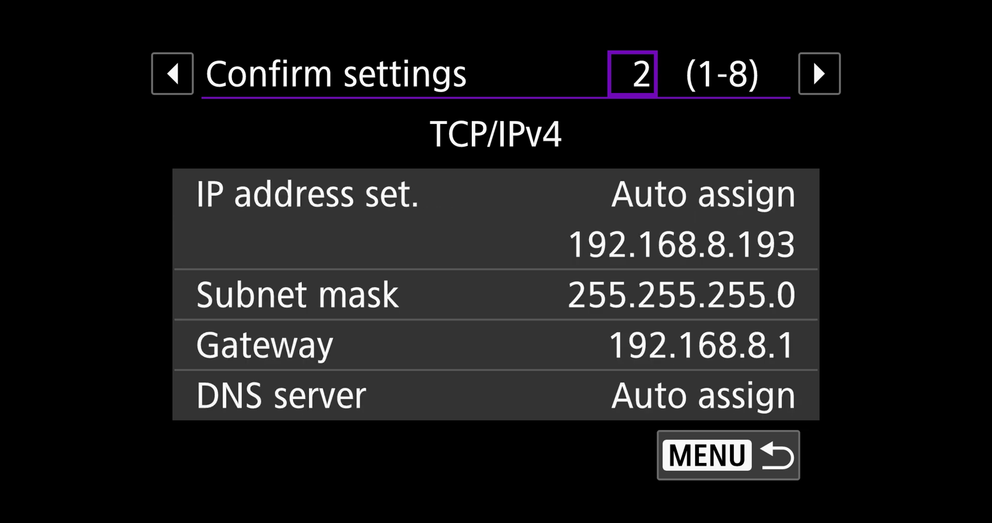
key("Left")
key("Escape")
Step: View the Transfer with caption screen for image 100-0064 and cancel without transferring
key("Up")
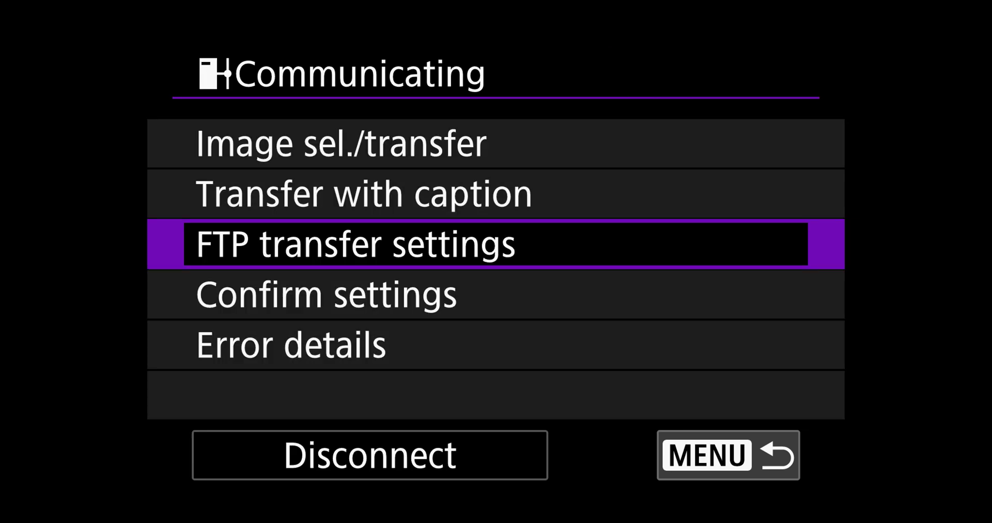
key("Up")
key("Return")
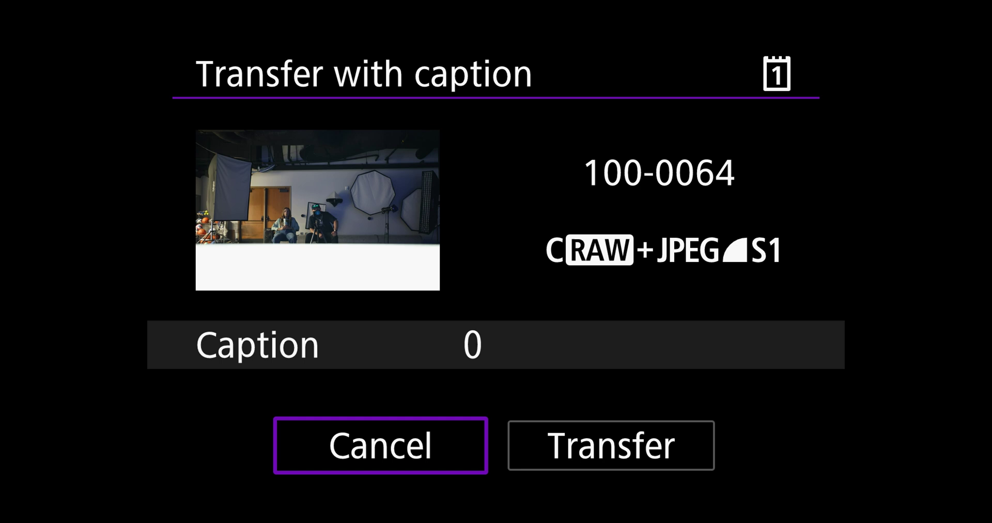
key("Return")
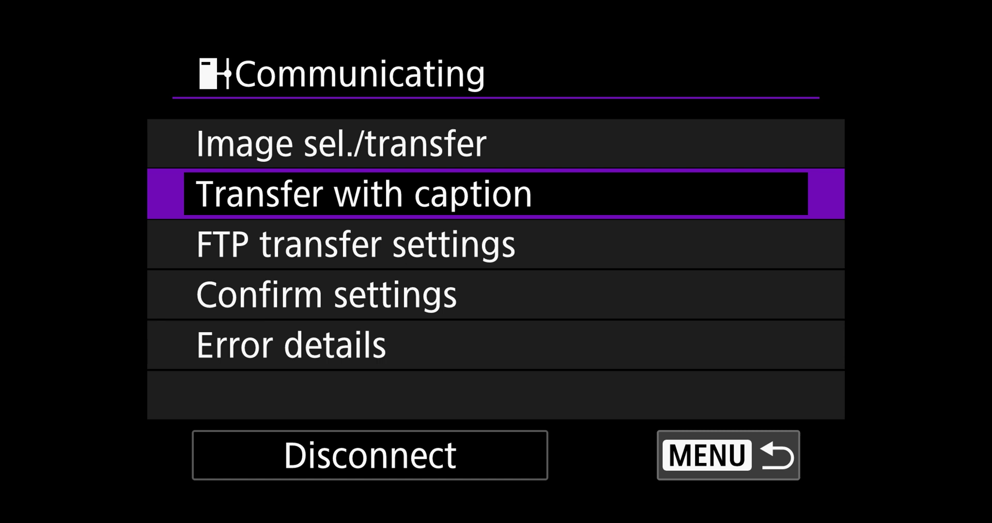
Step: Open Image sel./transfer and start selecting individual images with Sel.Image
key("Up")
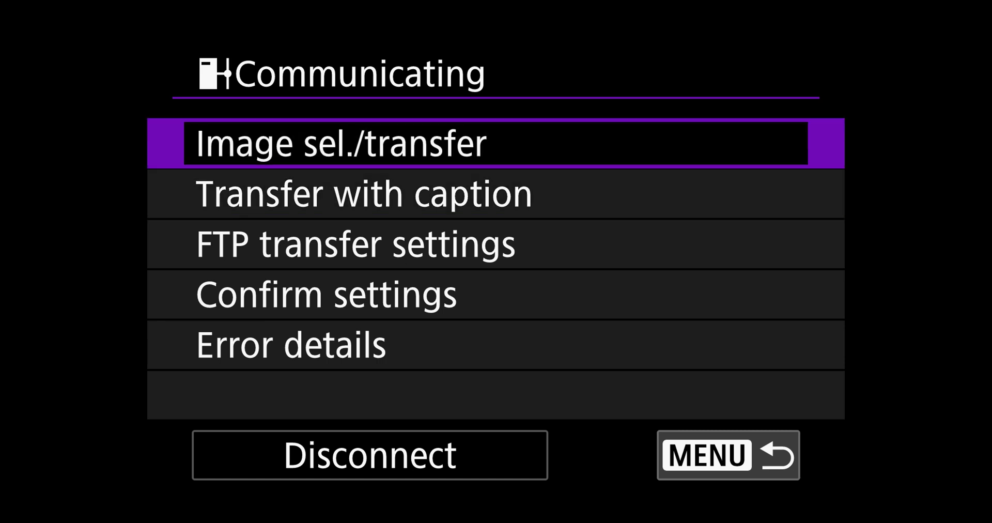
key("Return")
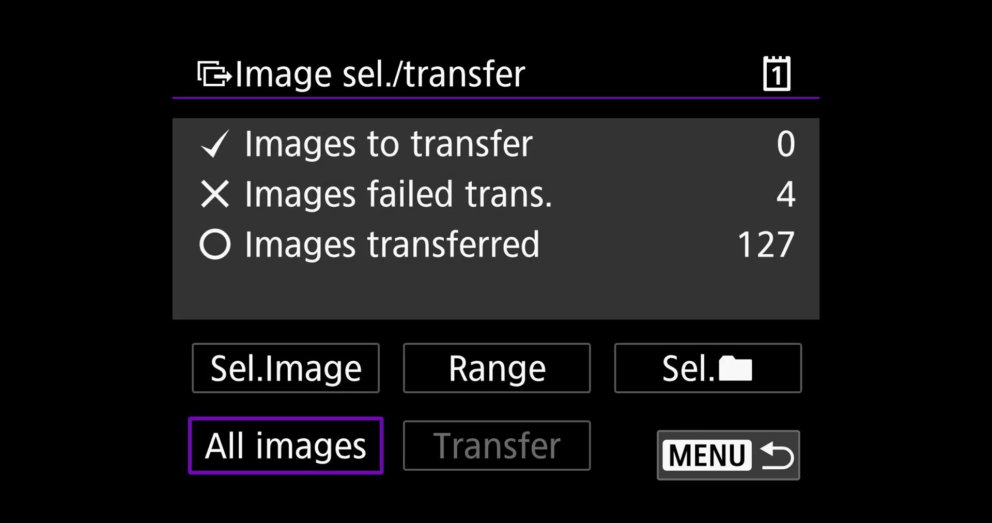
key("Left")
key("Left")
key("Left")
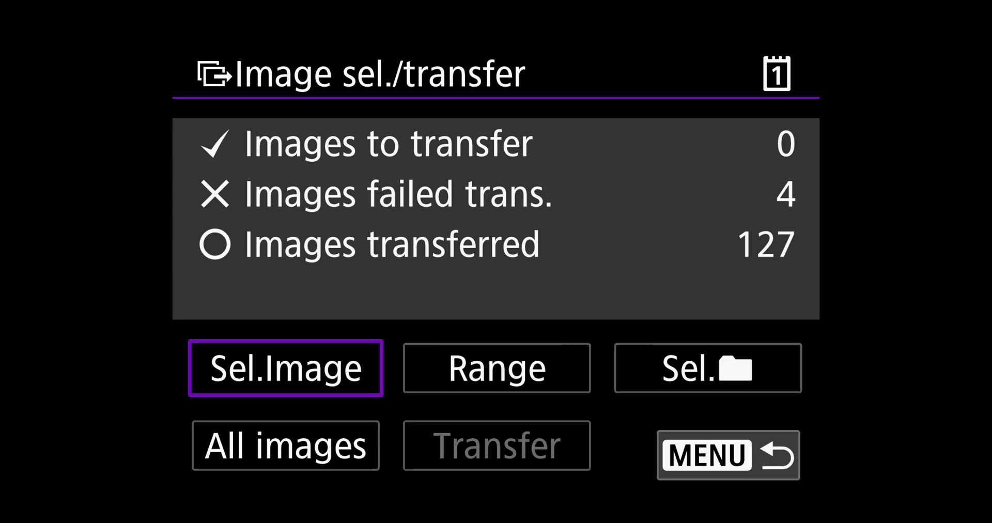
key("Return")
Step: Browse the images on card 1 to image 100-0073 for transfer selection
key("Right")
key("Right")
key("Right")
key("Right")
key("Right")
key("Right")
key("Right")
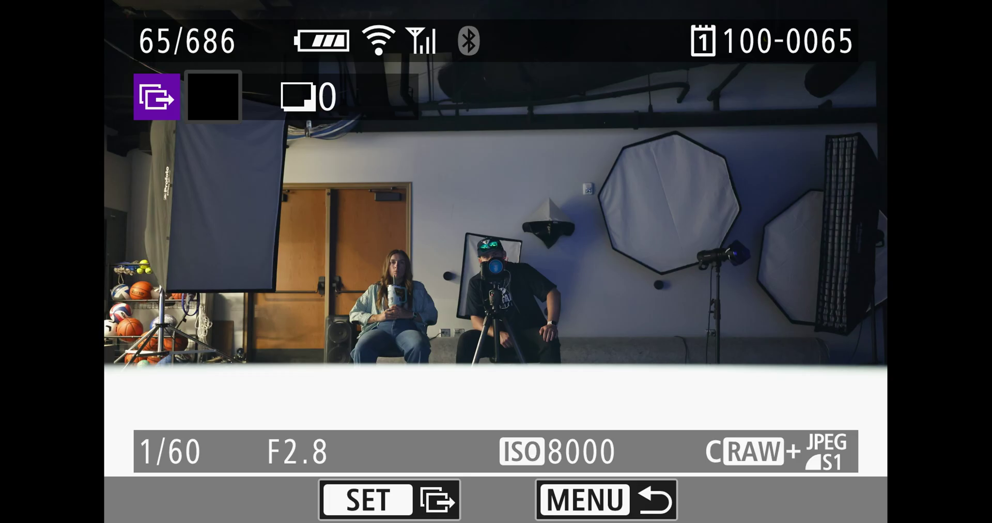
key("Right")
key("Right")
key("Right")
key("Right")
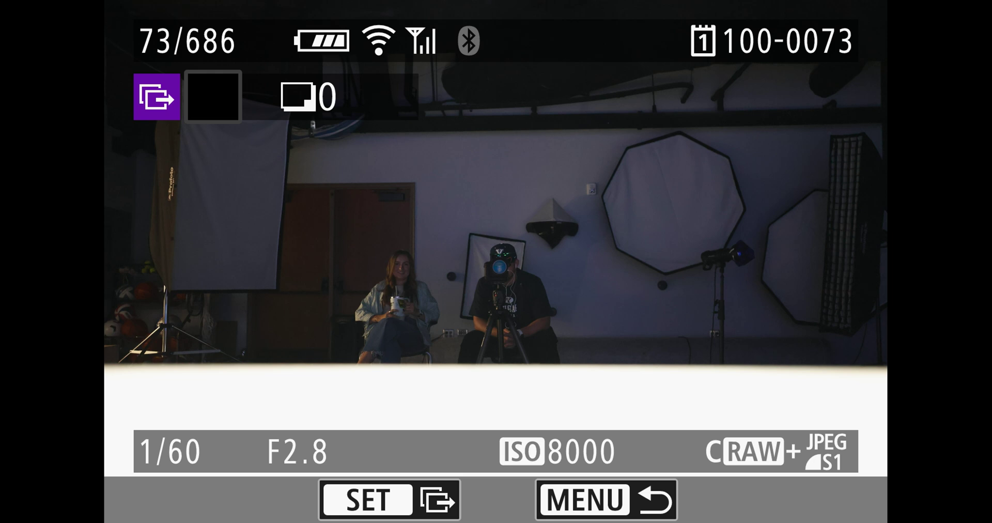